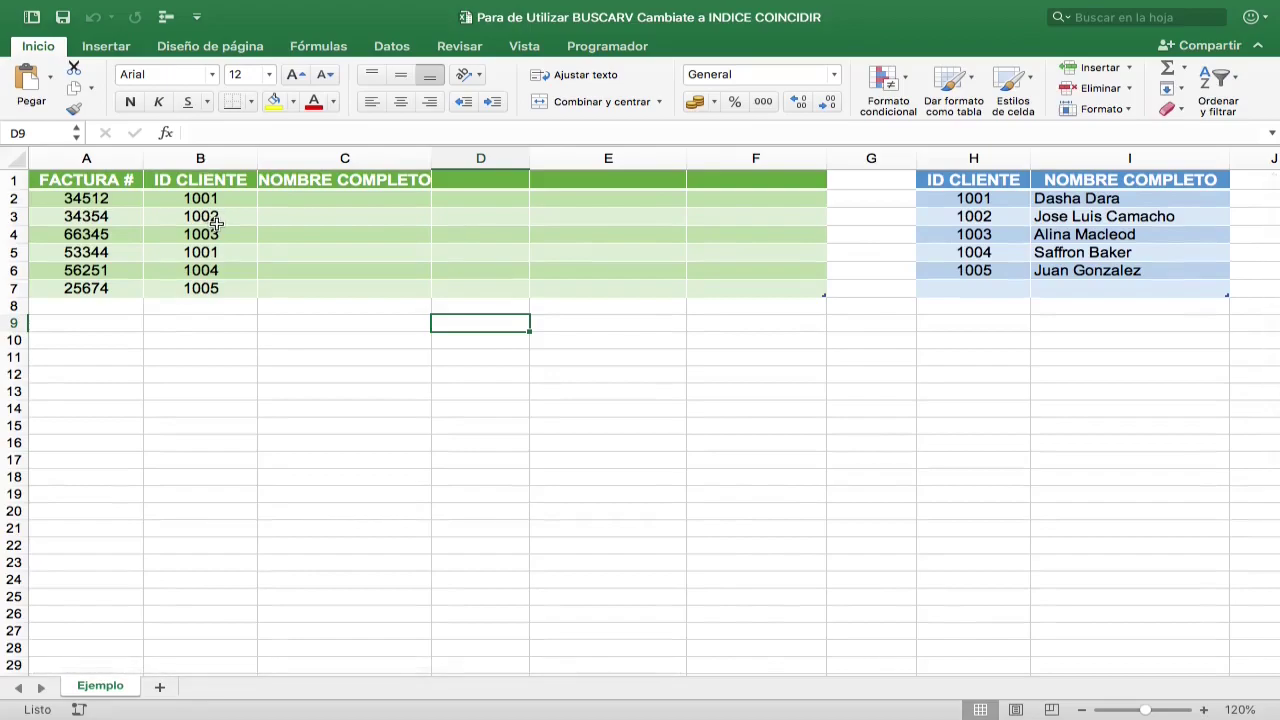
Examine the invoice and ID CLIENTE columns, the first record of the client lookup table, and the NOMBRE COMPLETO cells C2:C7
{"action": "left_click", "coordinate": [93, 162]}
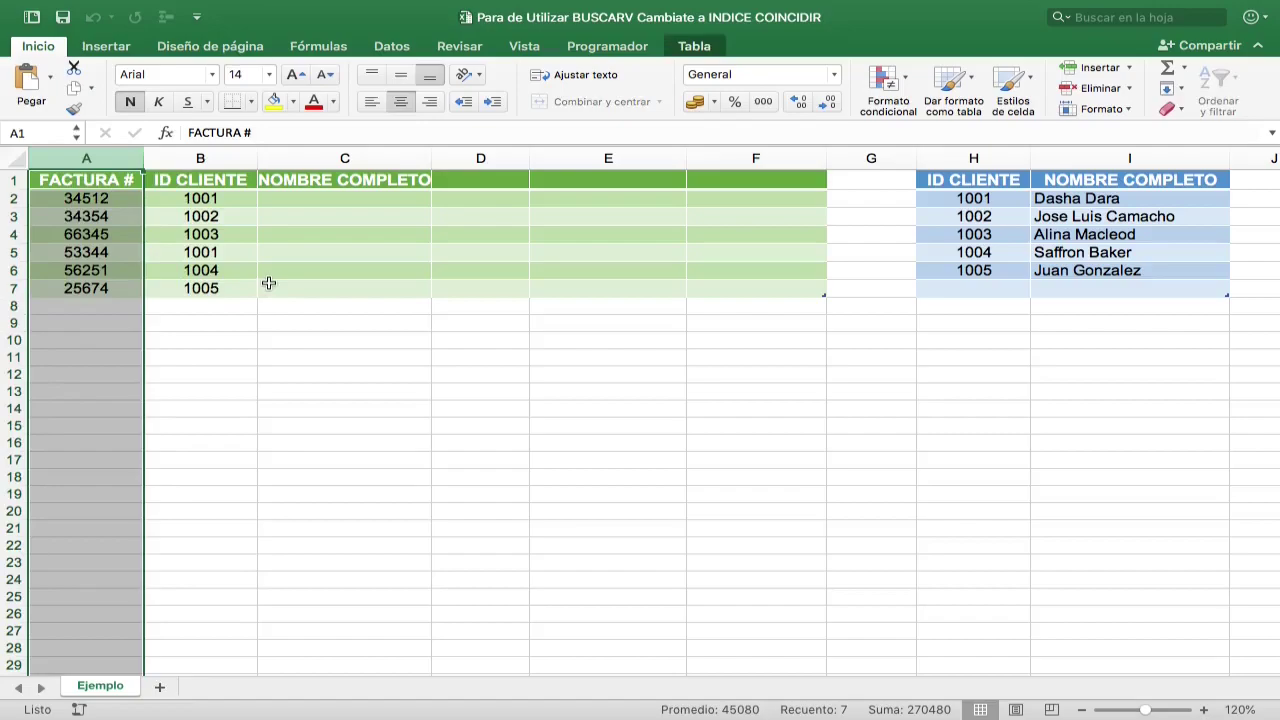
{"action": "left_click", "coordinate": [217, 158]}
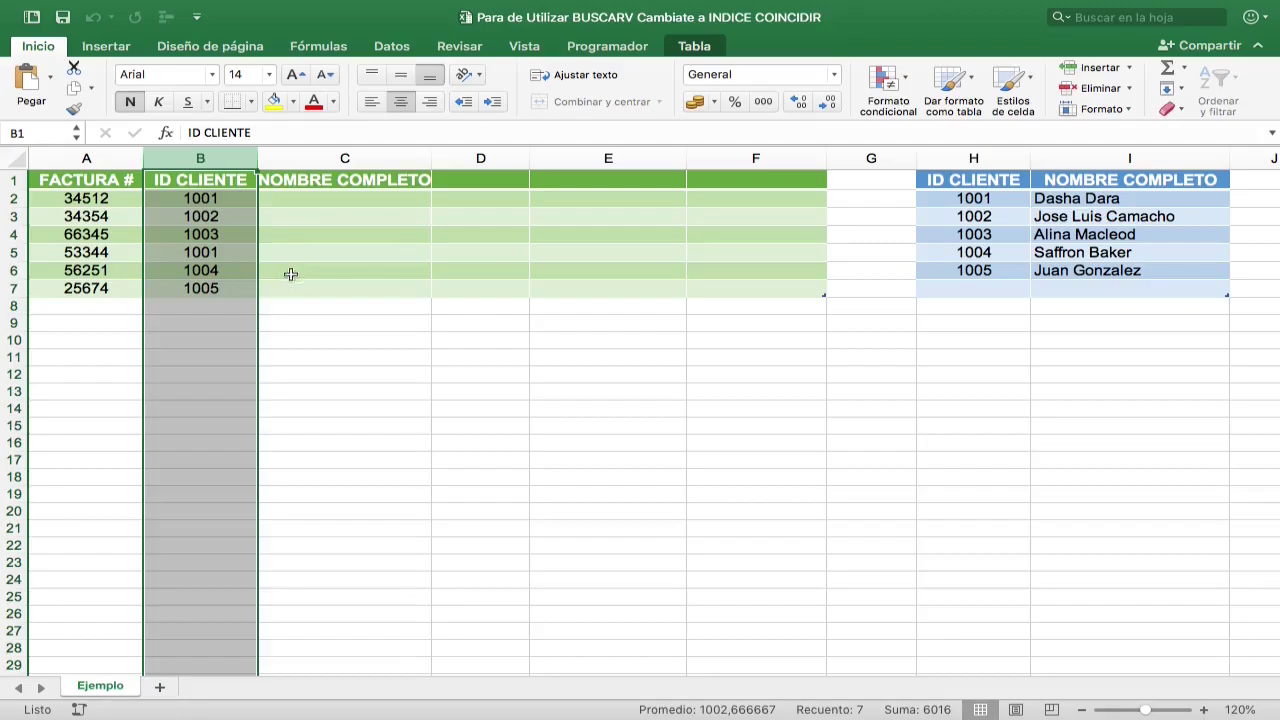
{"action": "left_click", "coordinate": [218, 256]}
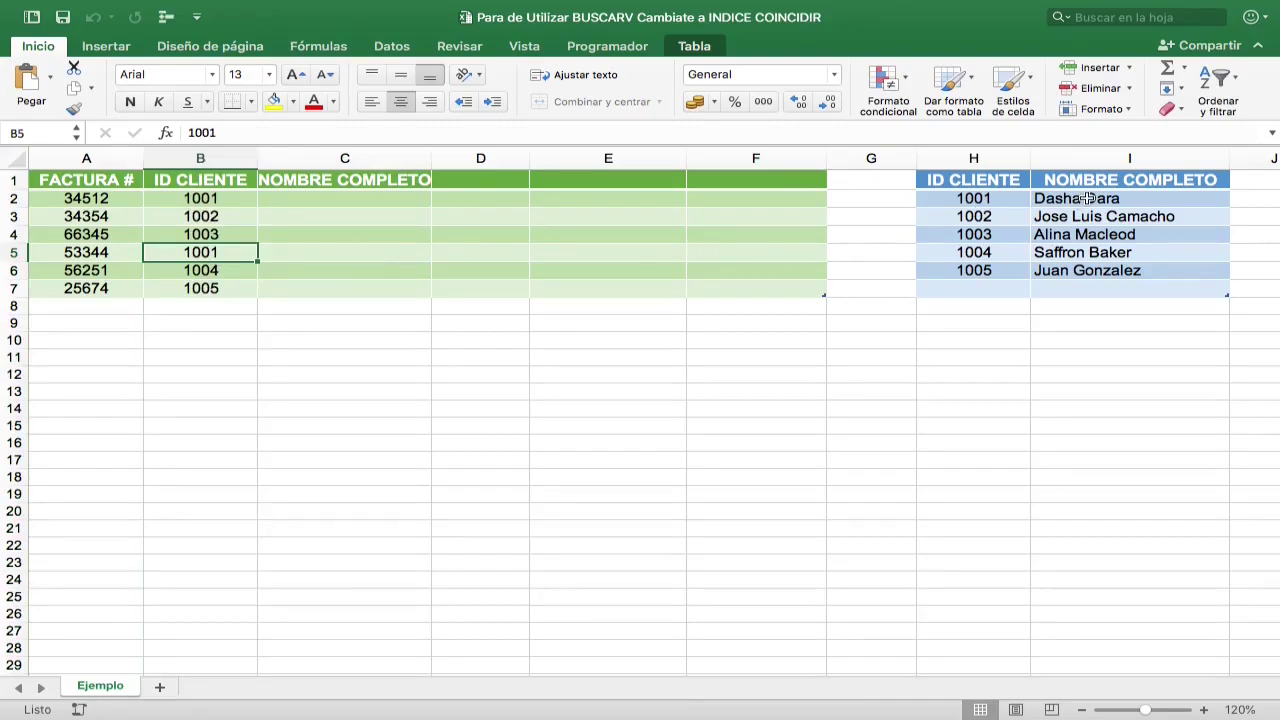
{"action": "left_click", "coordinate": [948, 197]}
{"action": "left_click_drag", "start_coordinate": [948, 197], "coordinate": [1094, 206]}
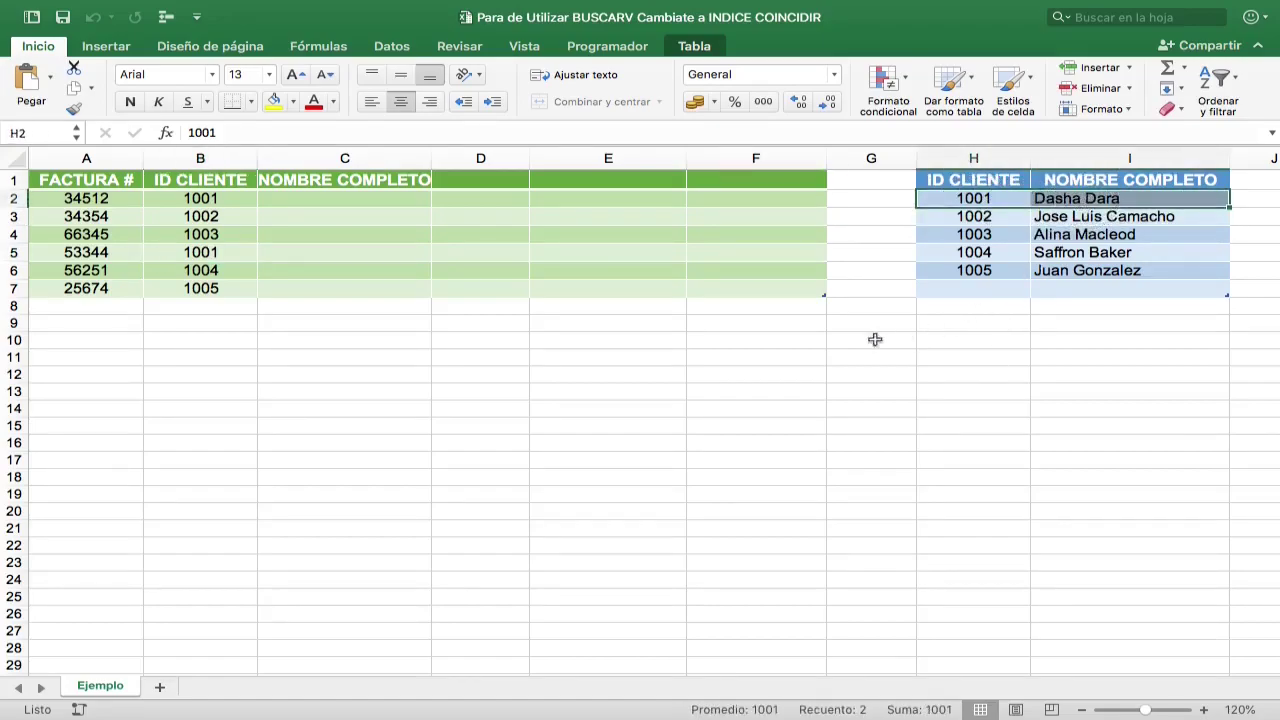
{"action": "left_click", "coordinate": [680, 358]}
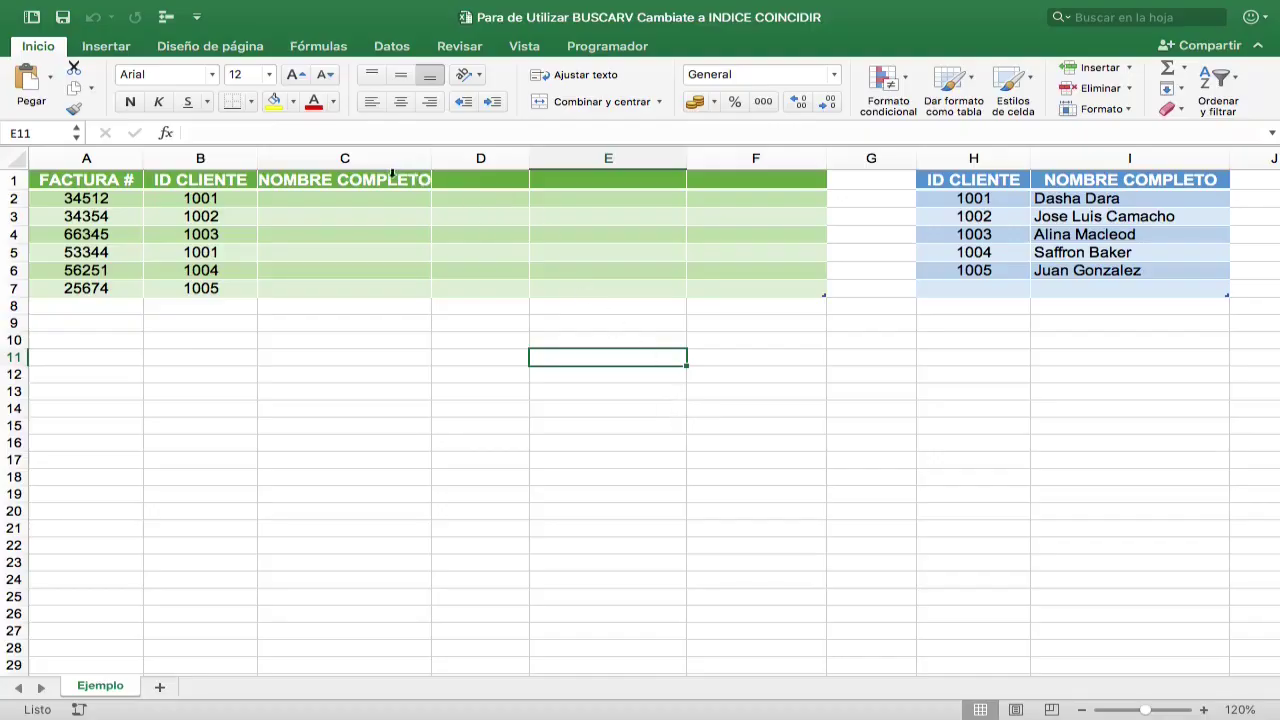
{"action": "left_click_drag", "start_coordinate": [393, 198], "coordinate": [432, 305]}
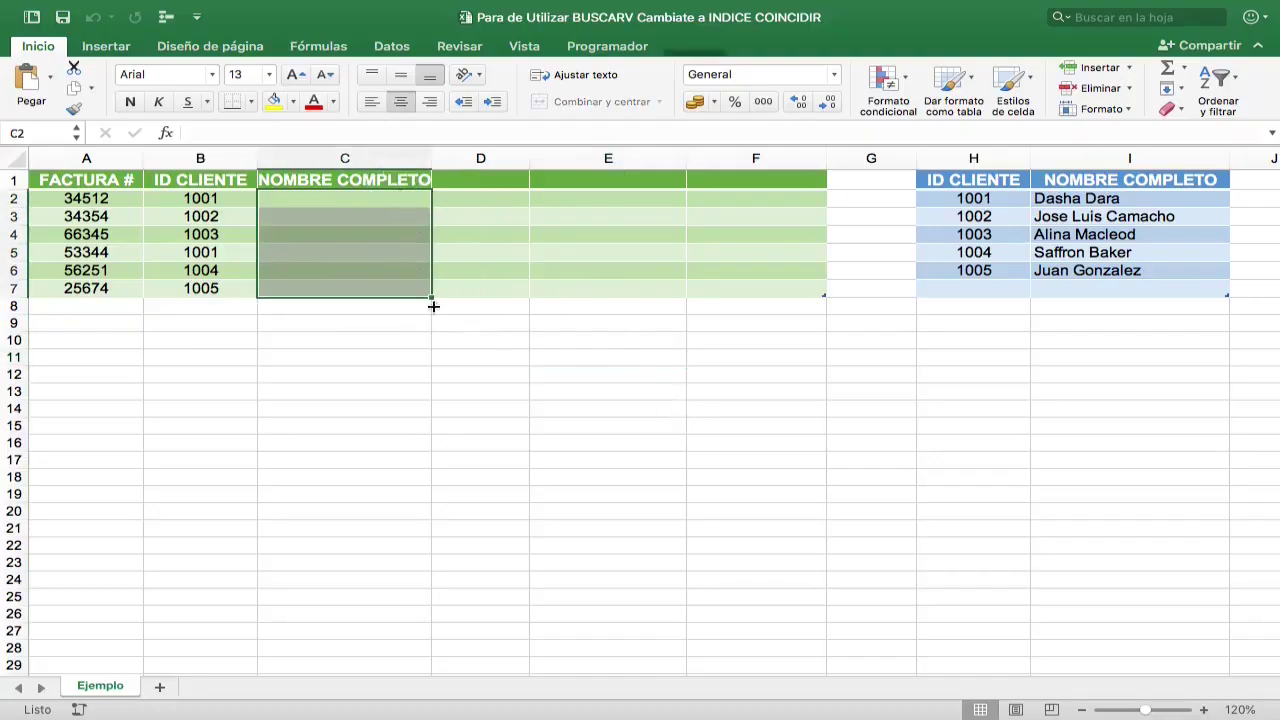
Replace the header in C1 of the invoice table with BUSCARV
{"action": "left_click", "coordinate": [386, 178]}
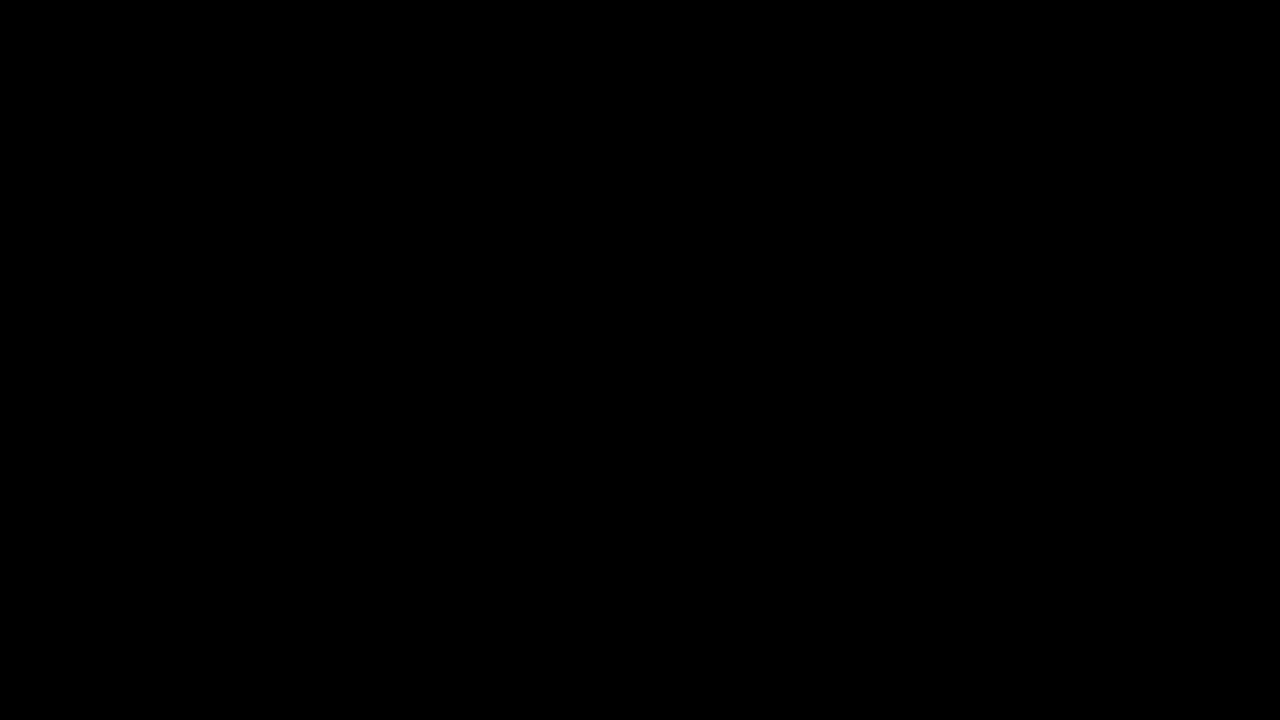
{"action": "type", "text": "BUSCARV"}
{"action": "key", "text": "Return"}
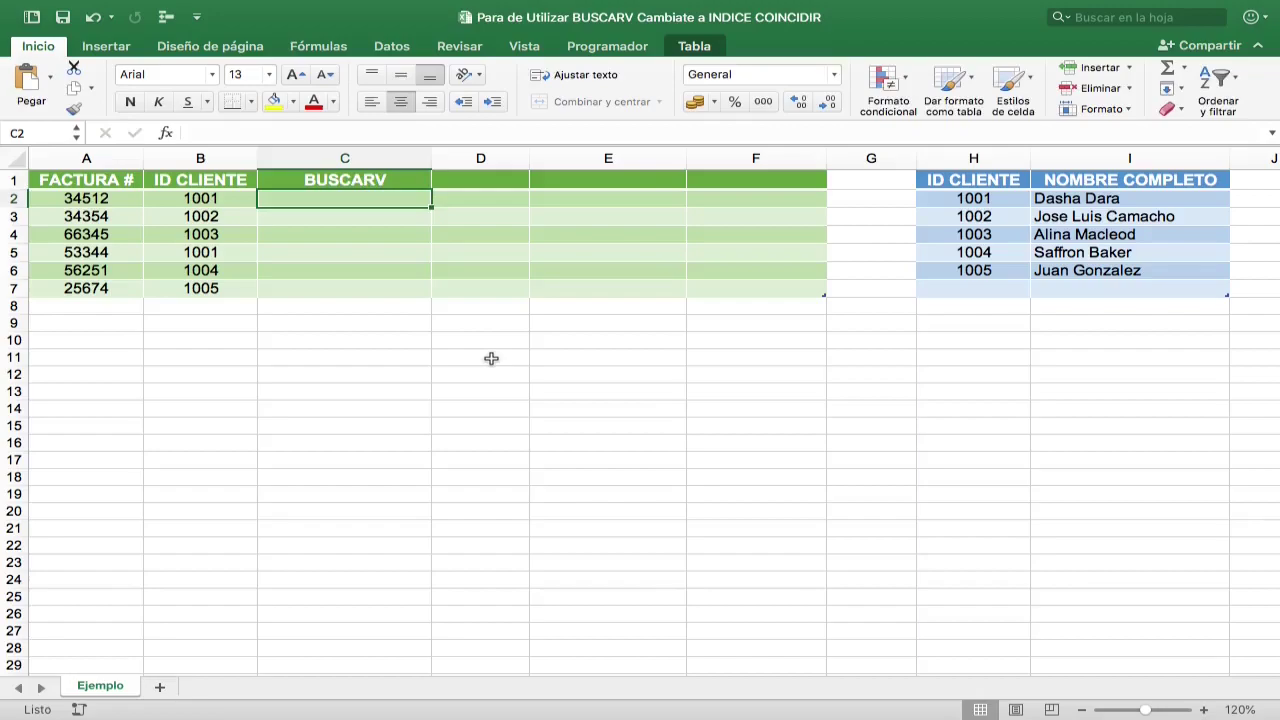
Enter =BUSCARV([@[ID CLIENTE]]; H:I; 2; FALSO) in C2 to look up each client's full name
{"action": "type", "text": "="}
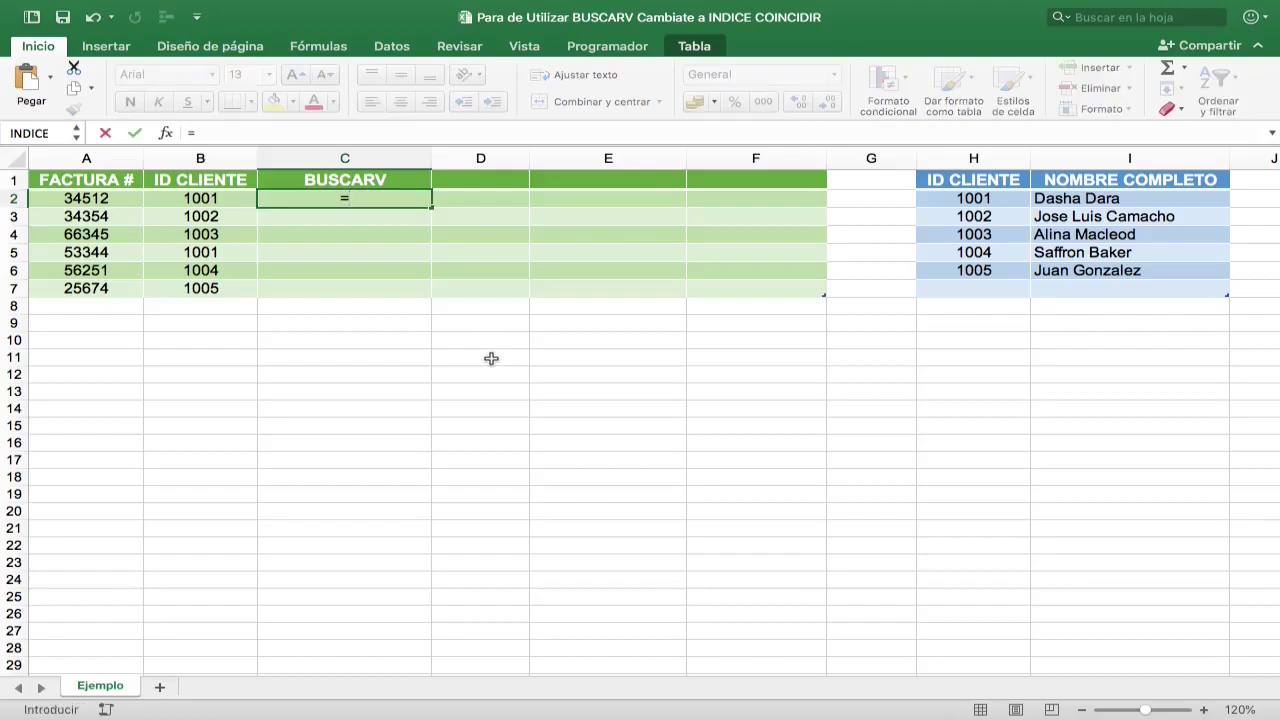
{"action": "type", "text": "buscarv"}
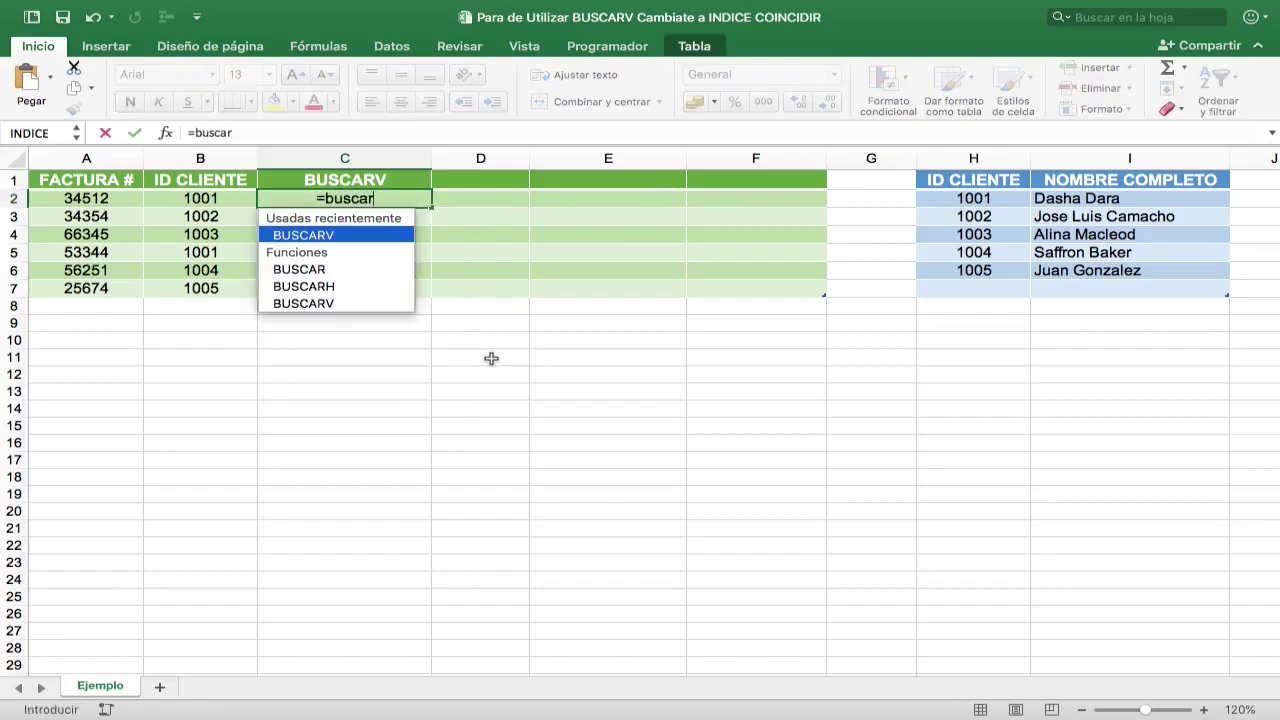
{"action": "key", "text": "Tab"}
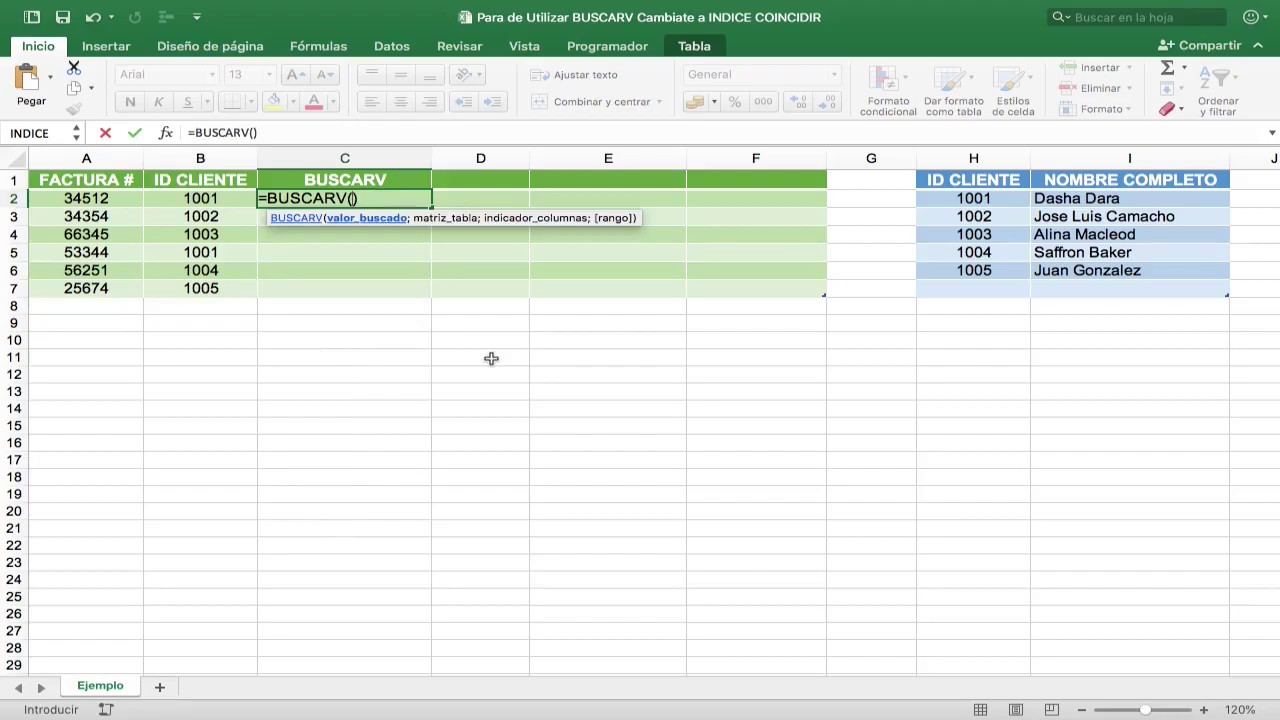
{"action": "left_click", "coordinate": [229, 199]}
{"action": "type", "text": ";"}
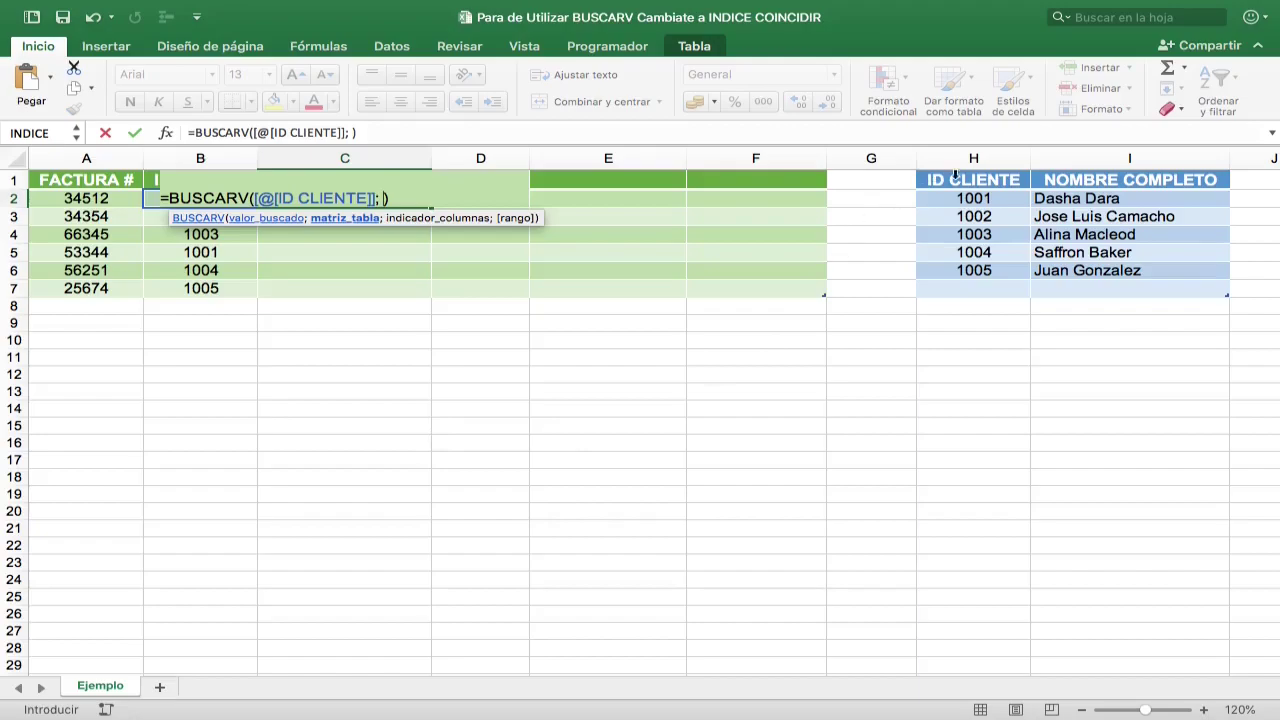
{"action": "left_click_drag", "start_coordinate": [960, 158], "coordinate": [1103, 159]}
{"action": "type", "text": ";"}
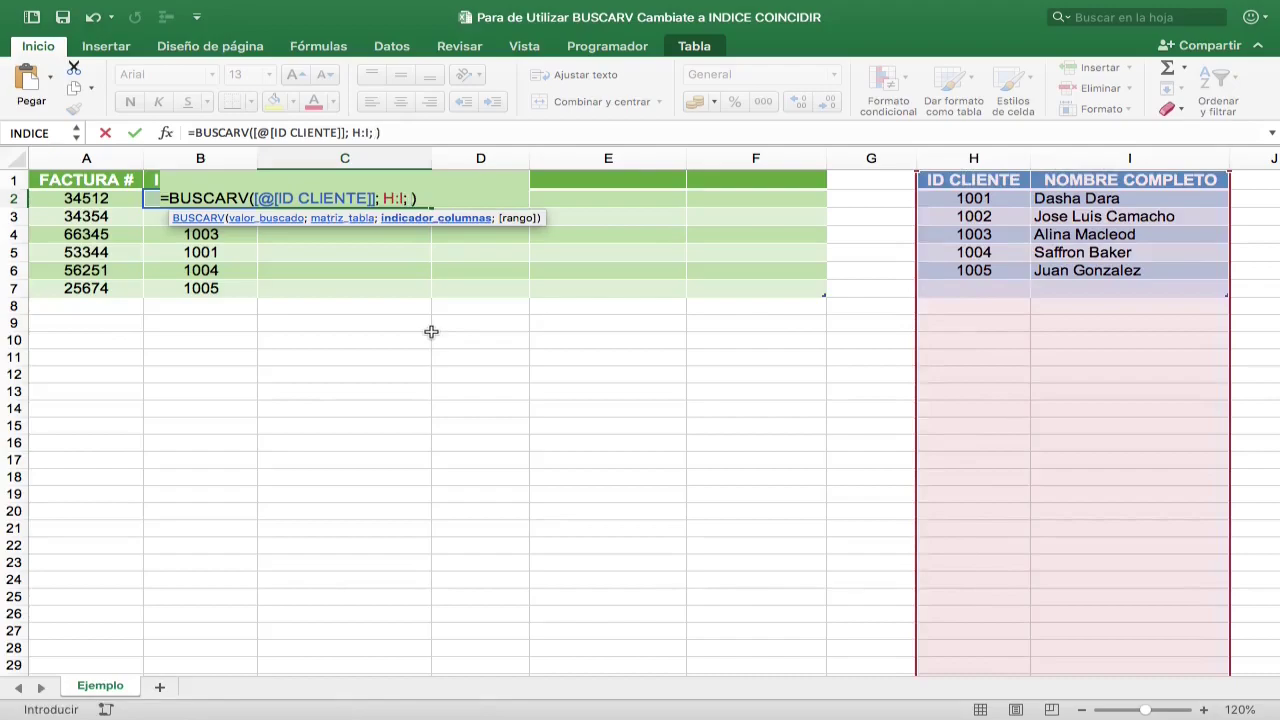
{"action": "type", "text": "2;"}
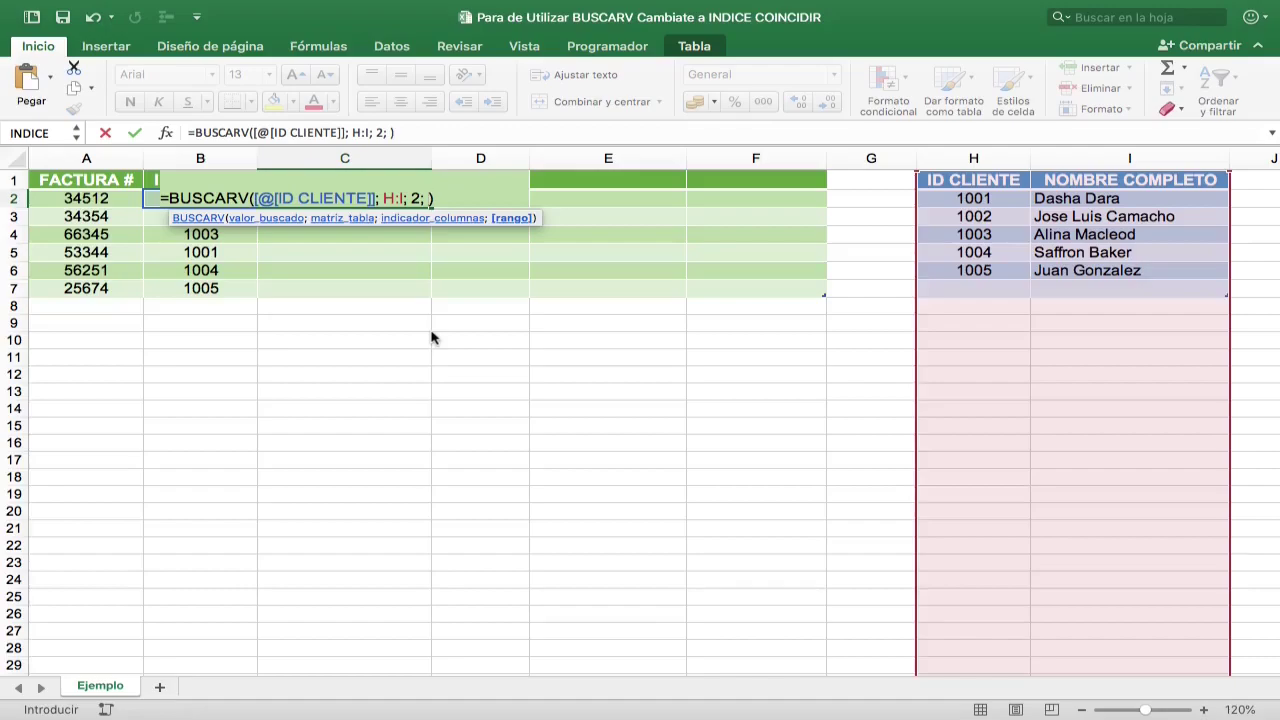
{"action": "type", "text": "falso"}
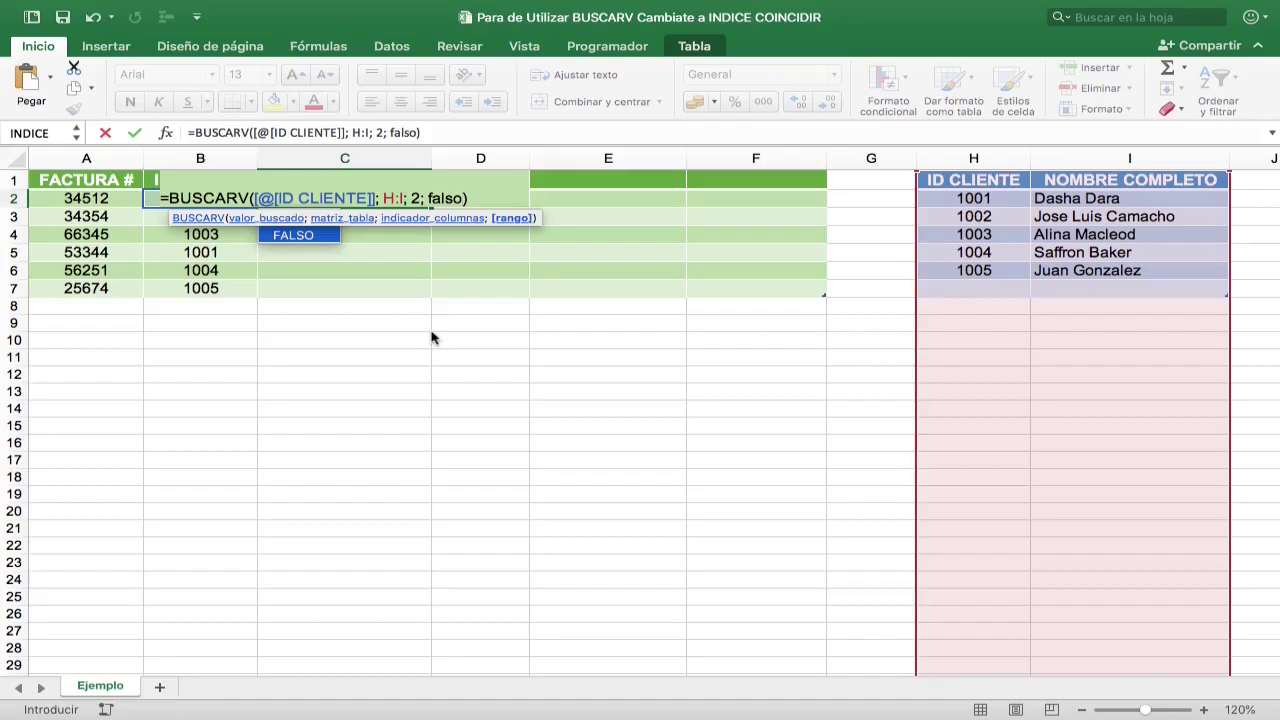
{"action": "key", "text": "Return"}
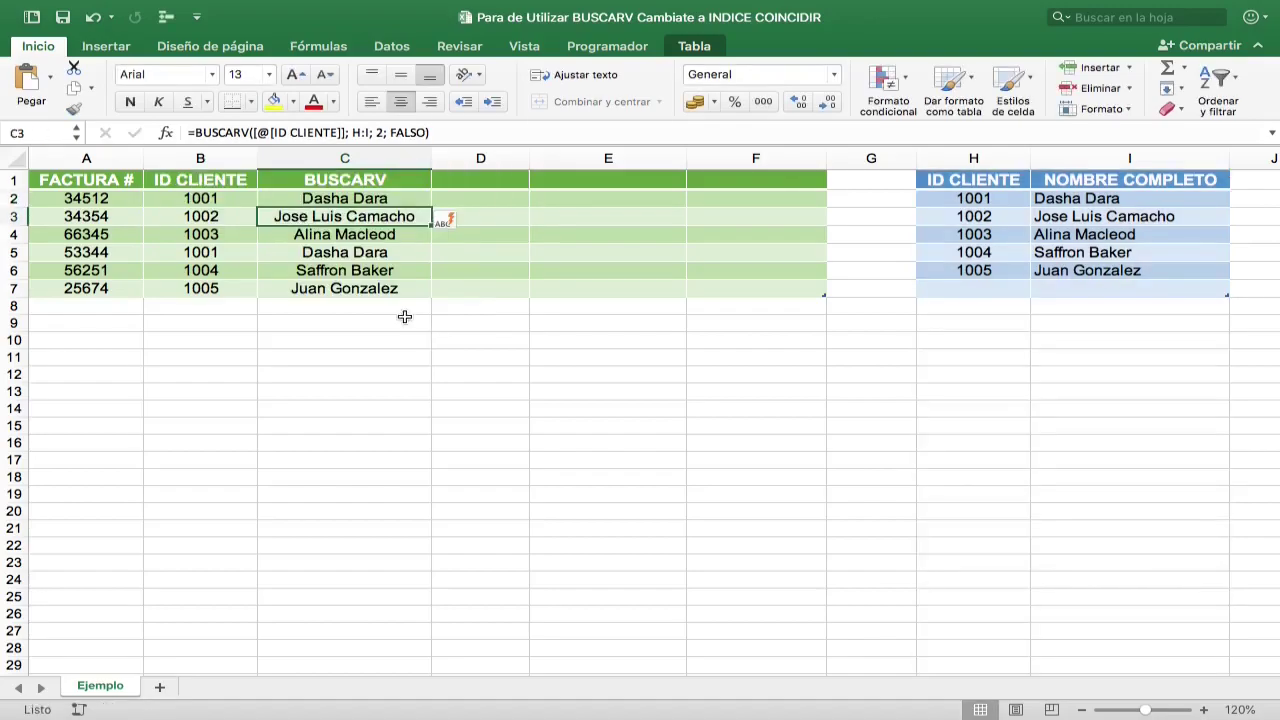
Check the names returned in the BUSCARV column against the client IDs, row by row
{"action": "left_click", "coordinate": [214, 198]}
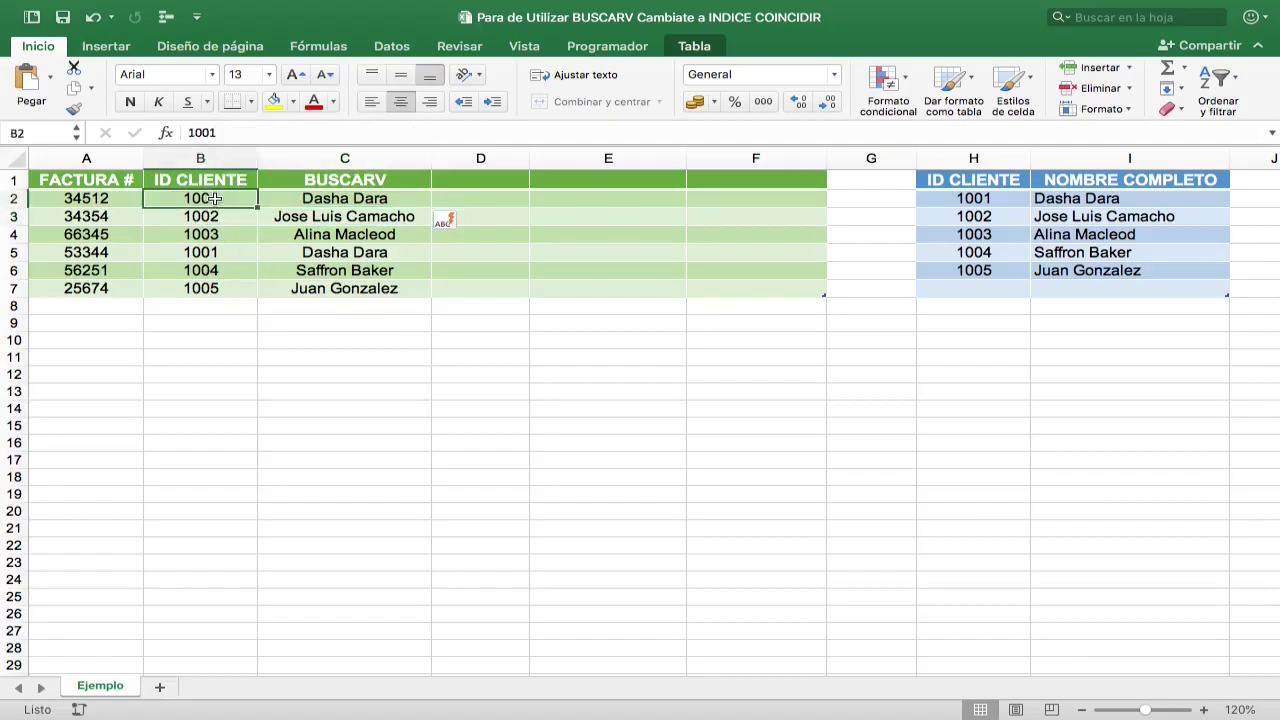
{"action": "left_click", "coordinate": [271, 200], "text": "shift"}
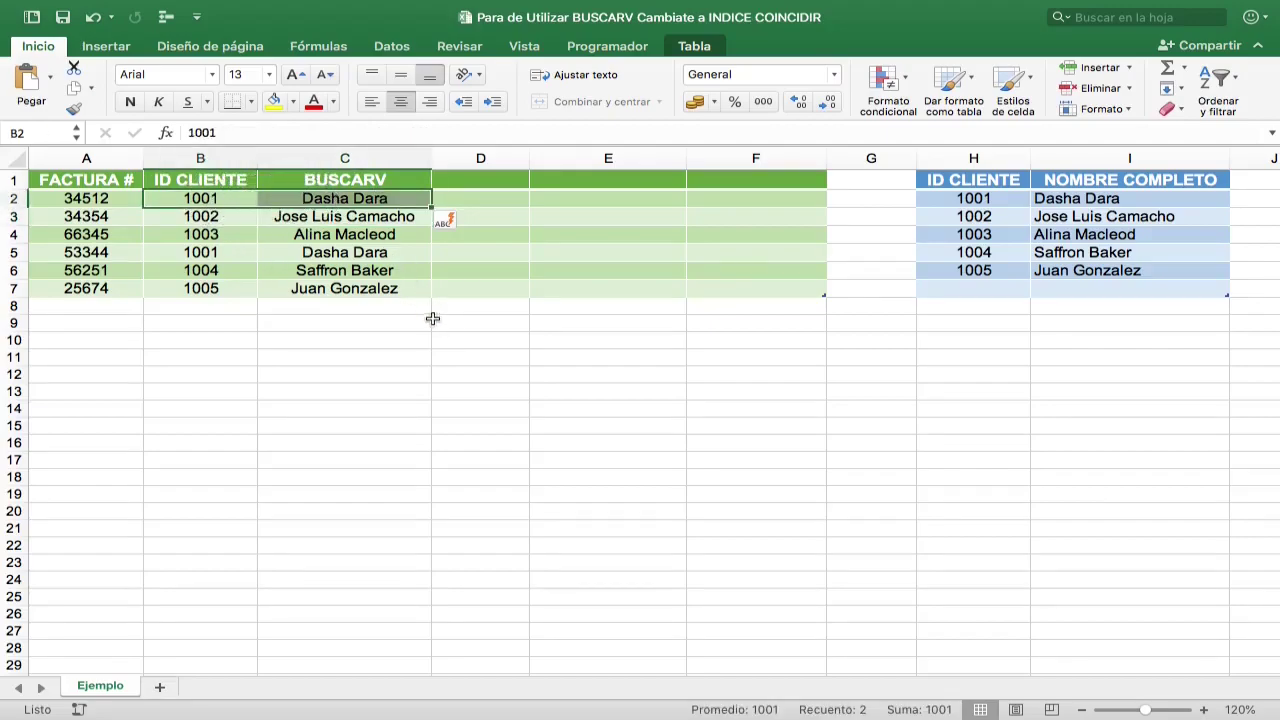
{"action": "left_click", "coordinate": [318, 216]}
{"action": "left_click", "coordinate": [318, 234]}
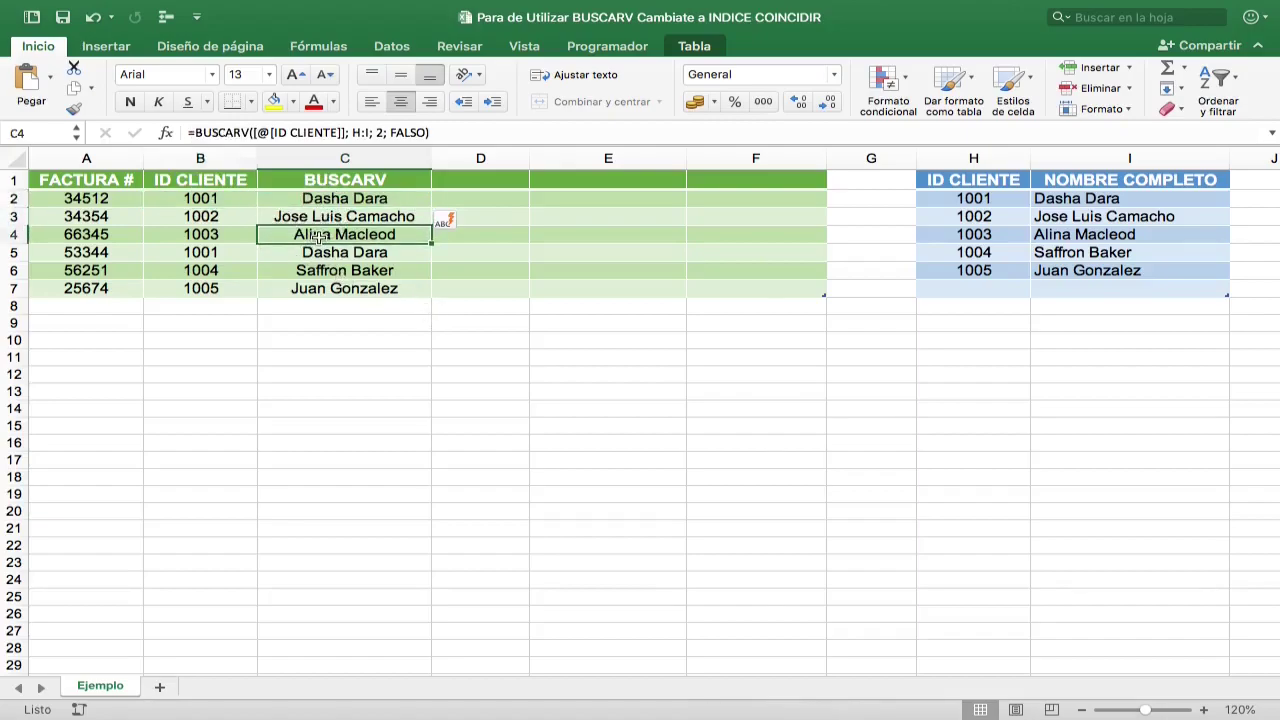
{"action": "left_click", "coordinate": [326, 252]}
{"action": "left_click", "coordinate": [343, 271]}
{"action": "left_click", "coordinate": [348, 290]}
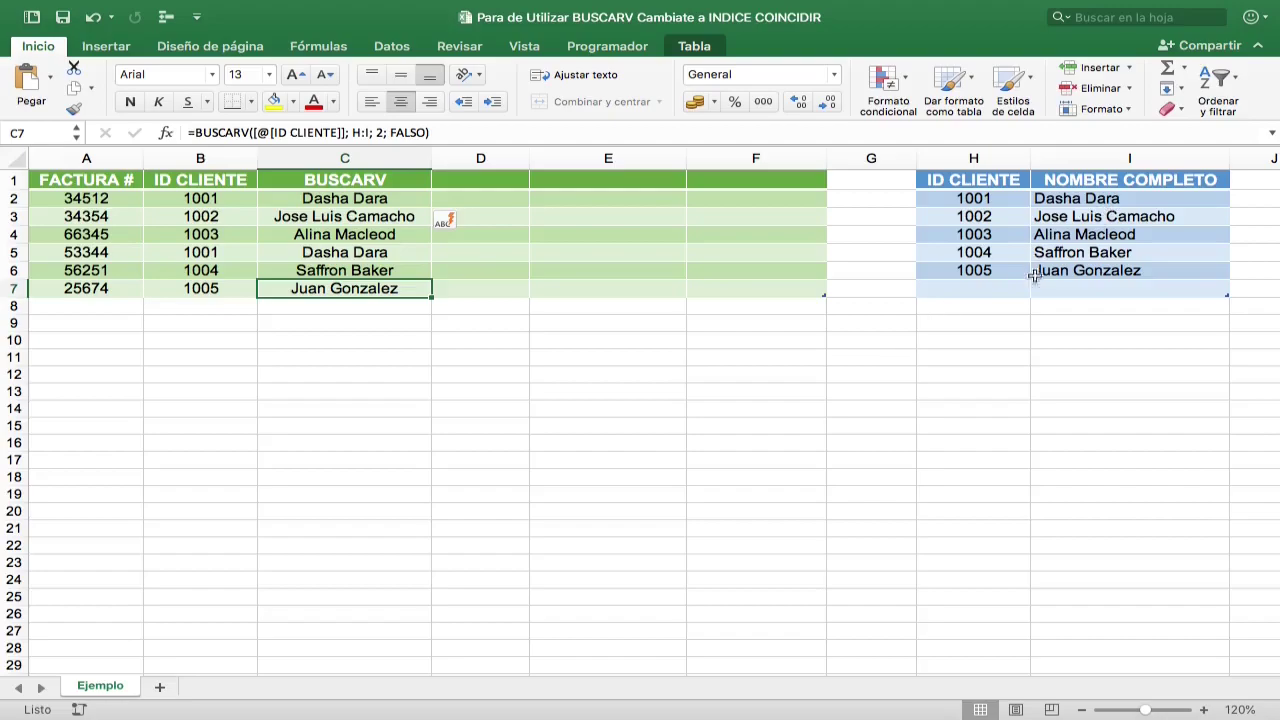
Insert a new column between ID CLIENTE and NOMBRE COMPLETO in the client table
{"action": "right_click", "coordinate": [1070, 151]}
{"action": "left_click", "coordinate": [1006, 242]}
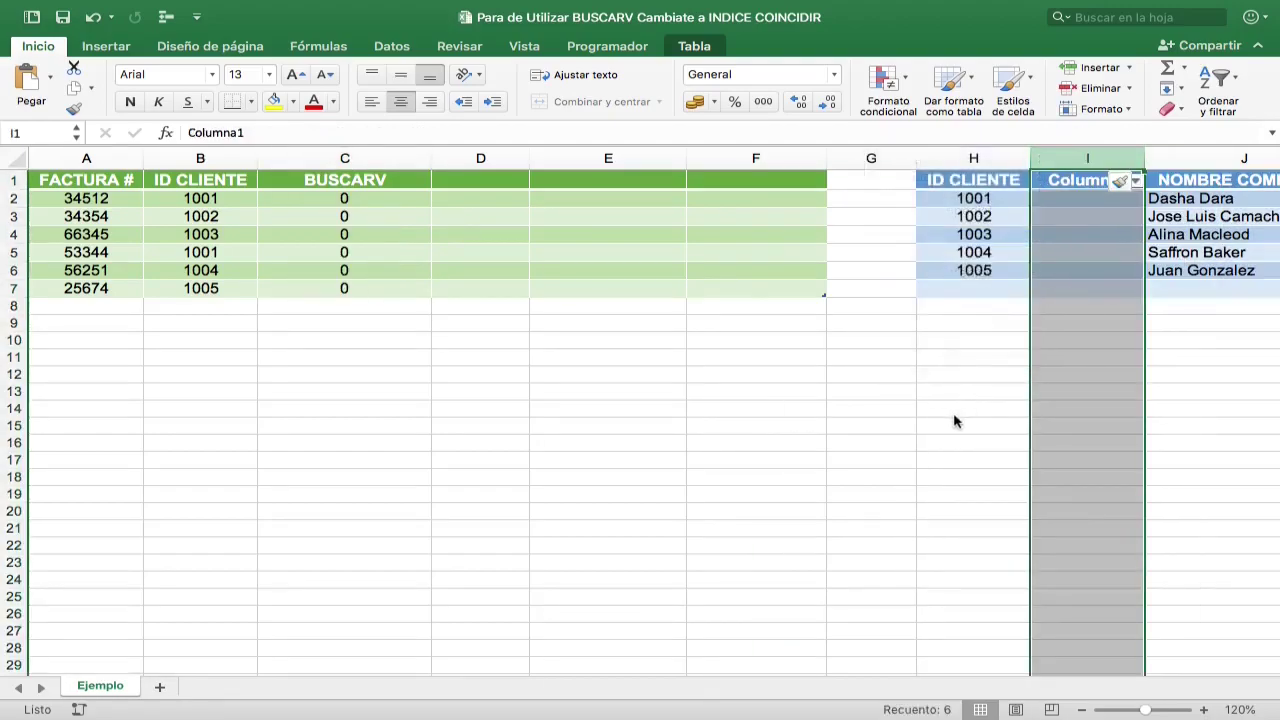
{"action": "scroll", "coordinate": [953, 414], "scroll_direction": "right", "scroll_amount": 1}
{"action": "scroll", "coordinate": [953, 414], "scroll_direction": "right", "scroll_amount": 1}
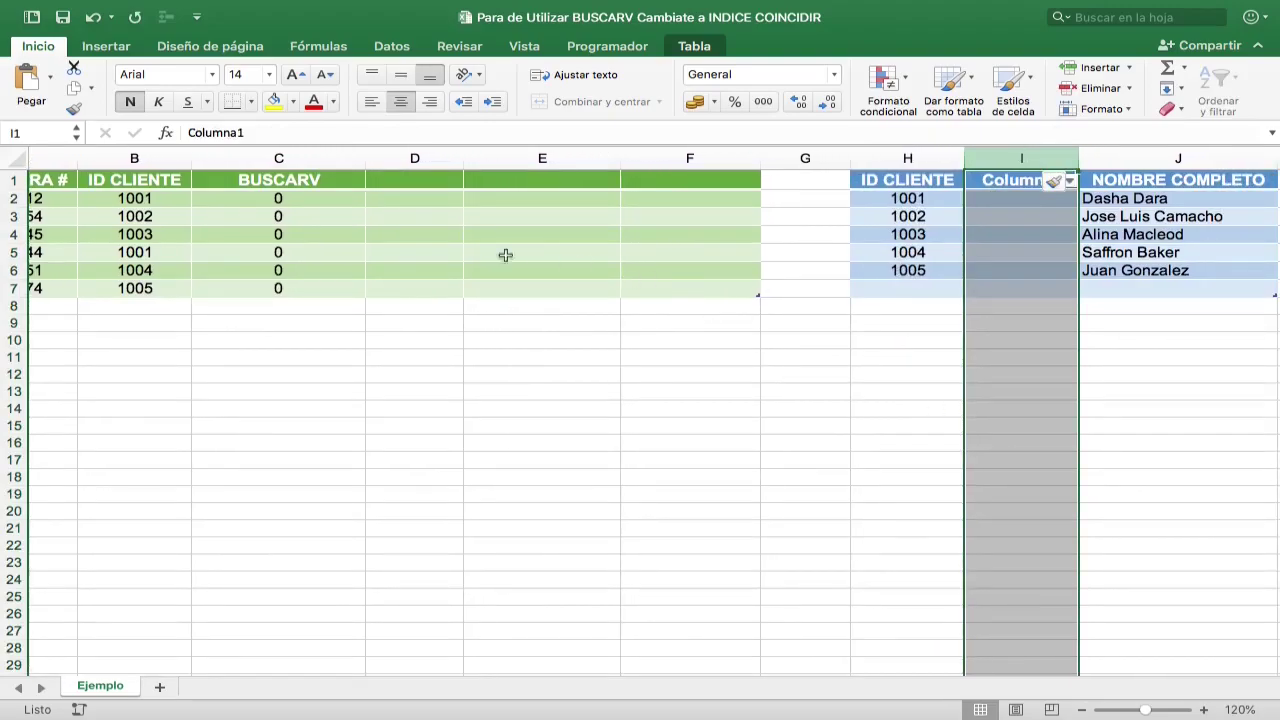
Try column index 3 in the BUSCARV formula in C4, and undo that change
{"action": "left_click", "coordinate": [338, 228]}
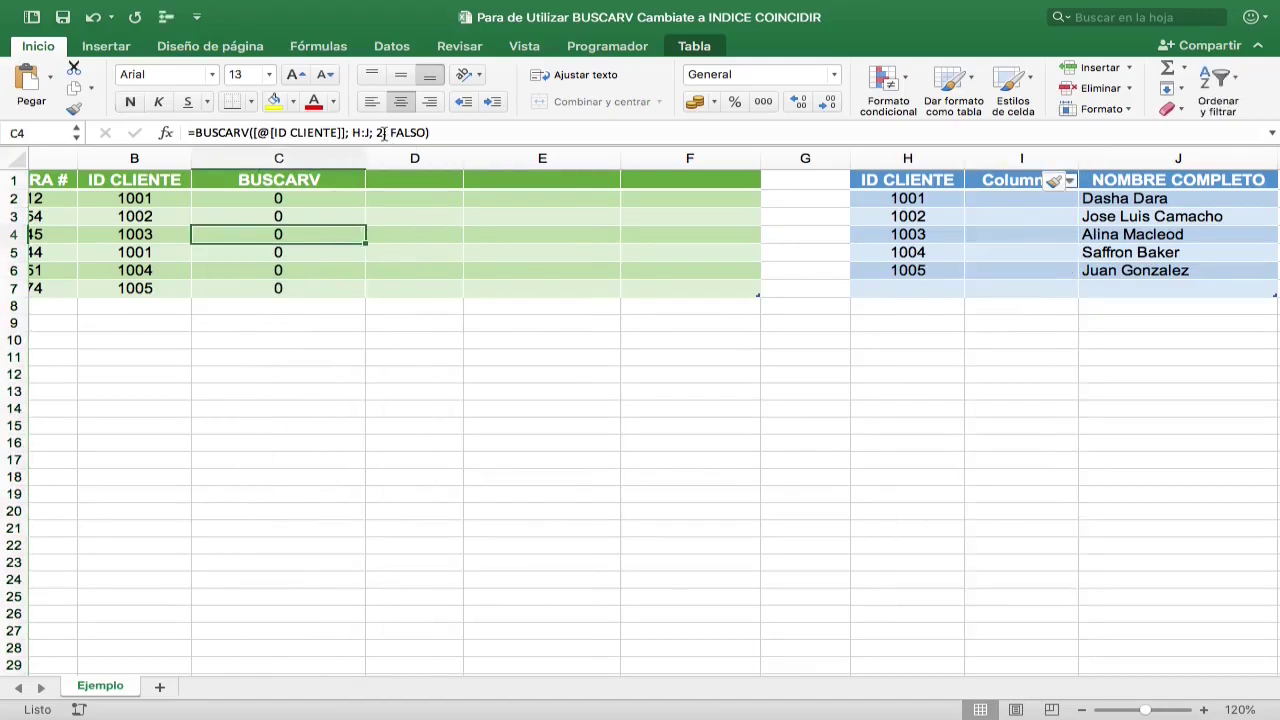
{"action": "left_click", "coordinate": [376, 132]}
{"action": "double_click", "coordinate": [379, 132]}
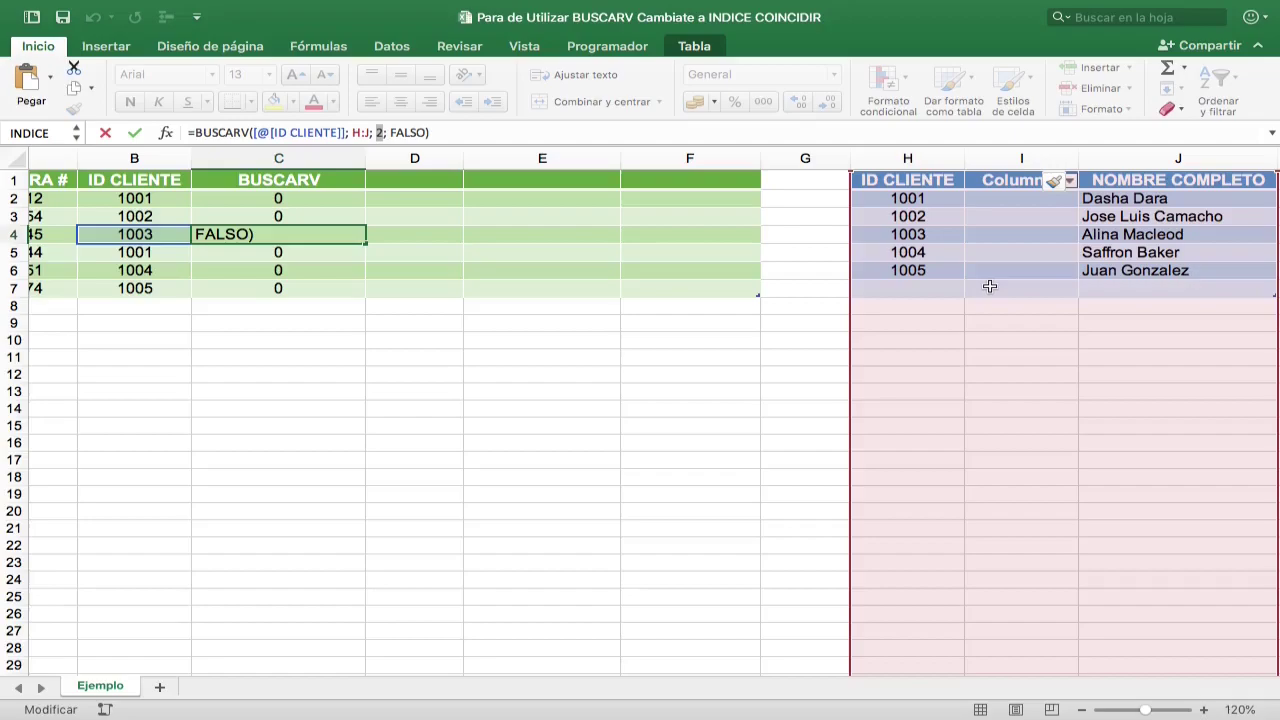
{"action": "type", "text": "3"}
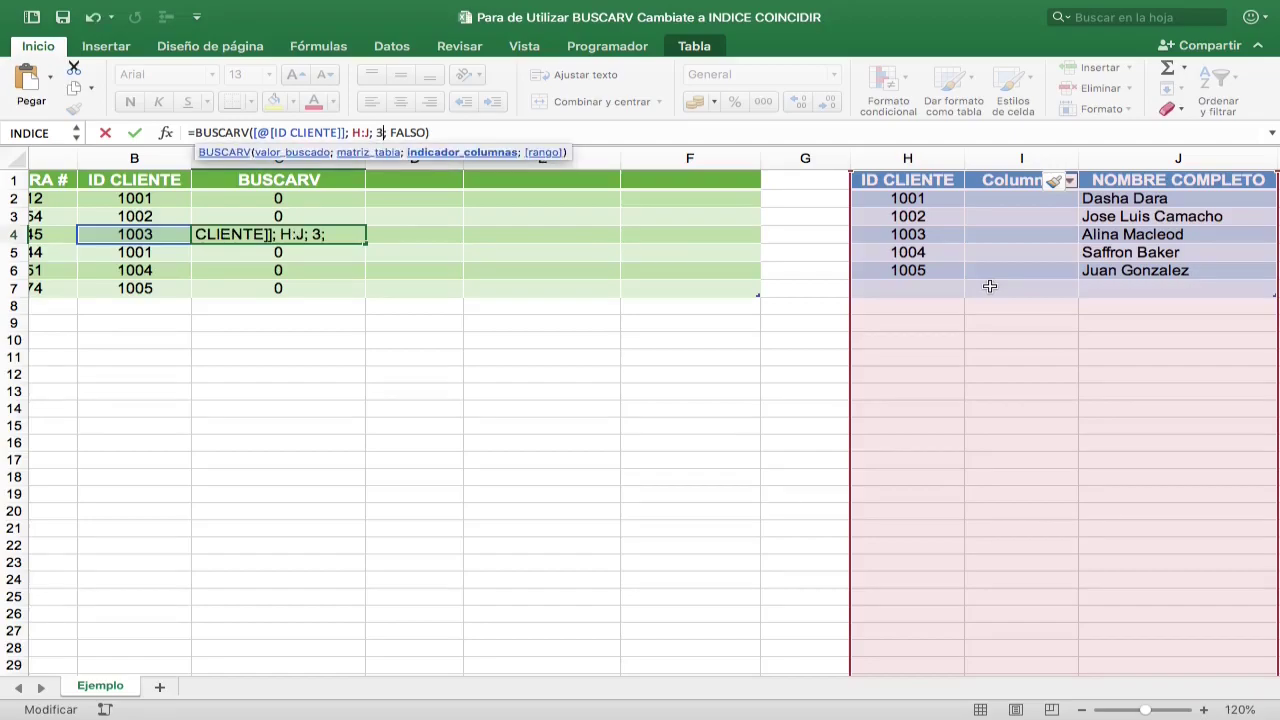
{"action": "key", "text": "Return"}
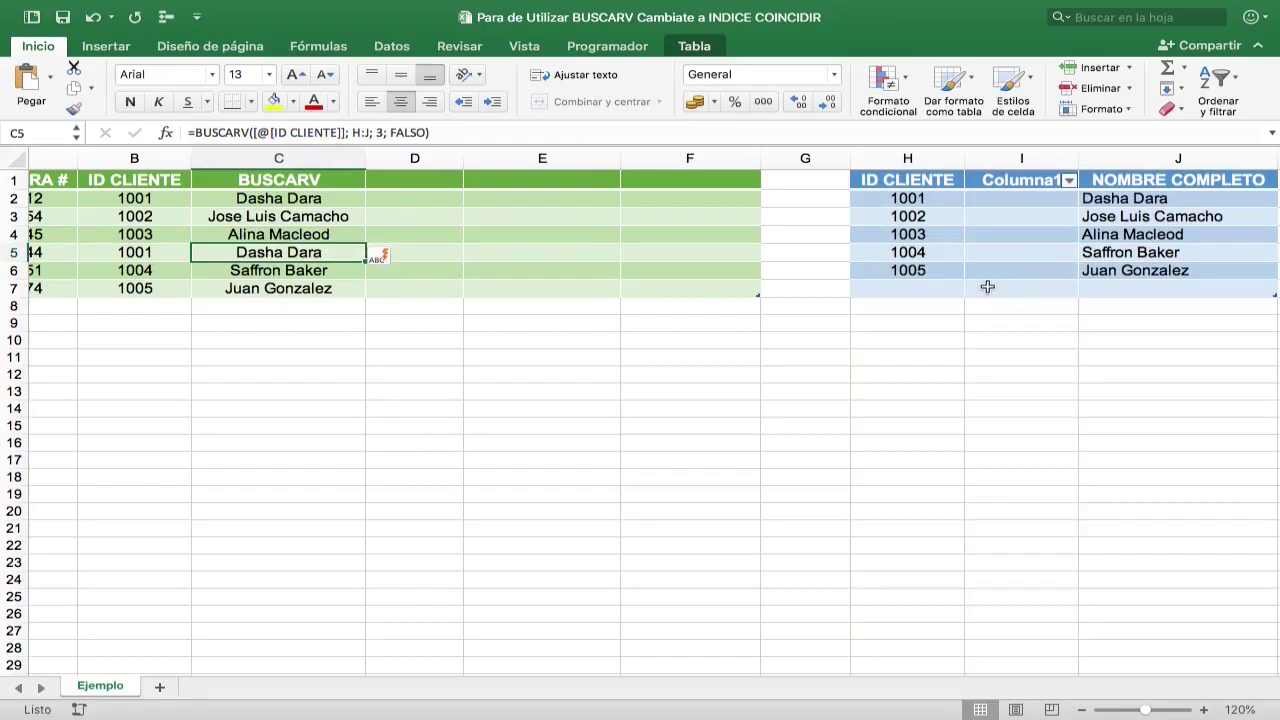
{"action": "key", "text": "Up"}
{"action": "key", "text": "Up"}
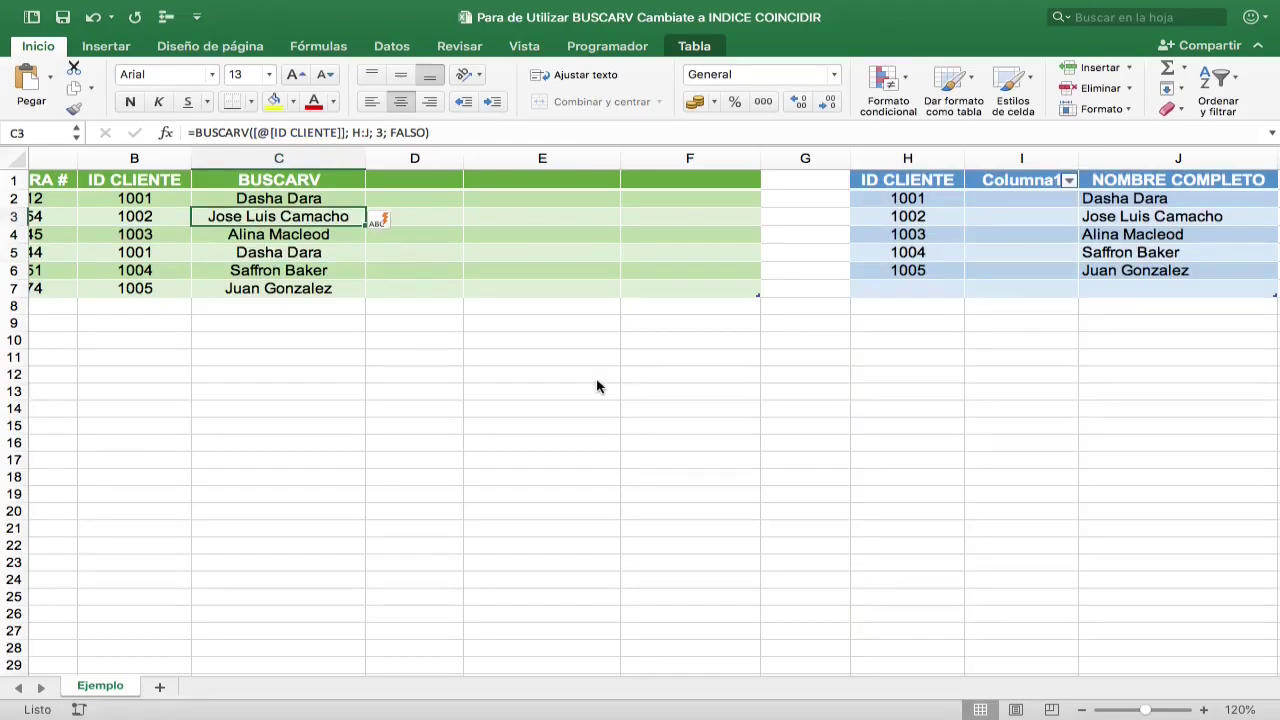
{"action": "key", "text": "ctrl+z"}
{"action": "key", "text": "ctrl+z"}
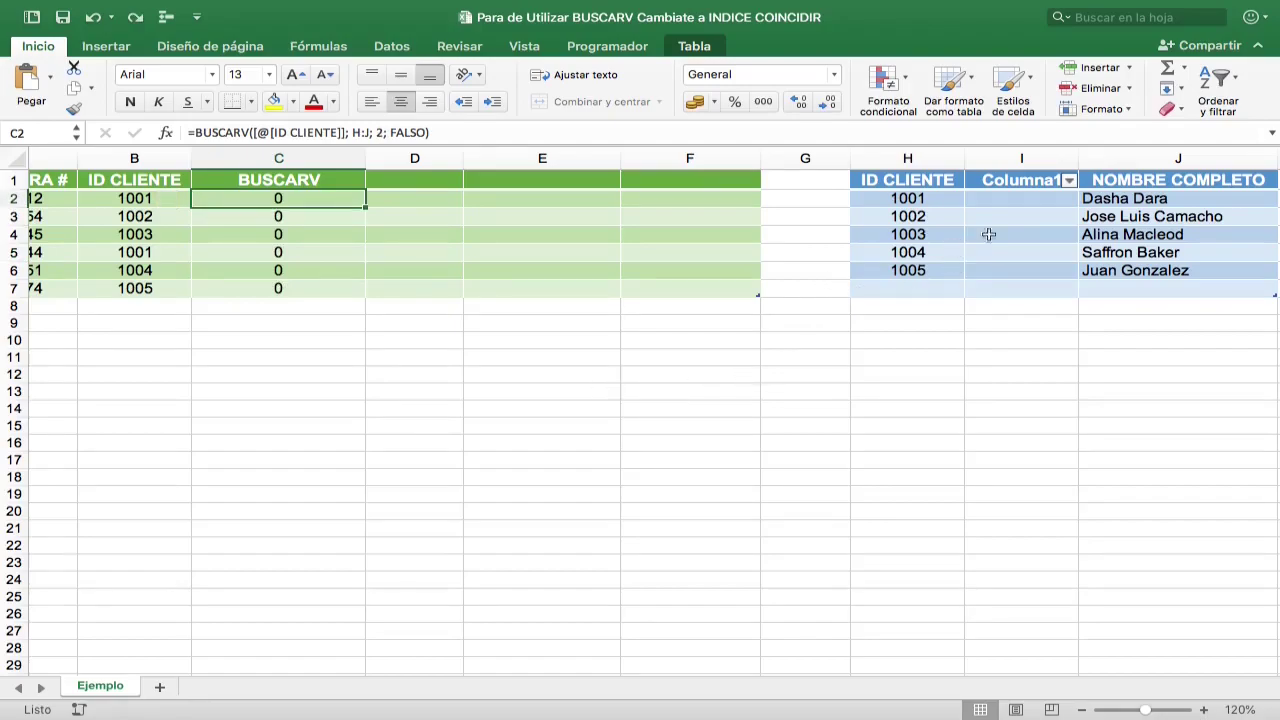
Fill I2:I6 of the client table with Korea, España, Canada, UK and USA
{"action": "left_click", "coordinate": [1016, 198]}
{"action": "type", "text": "Korea"}
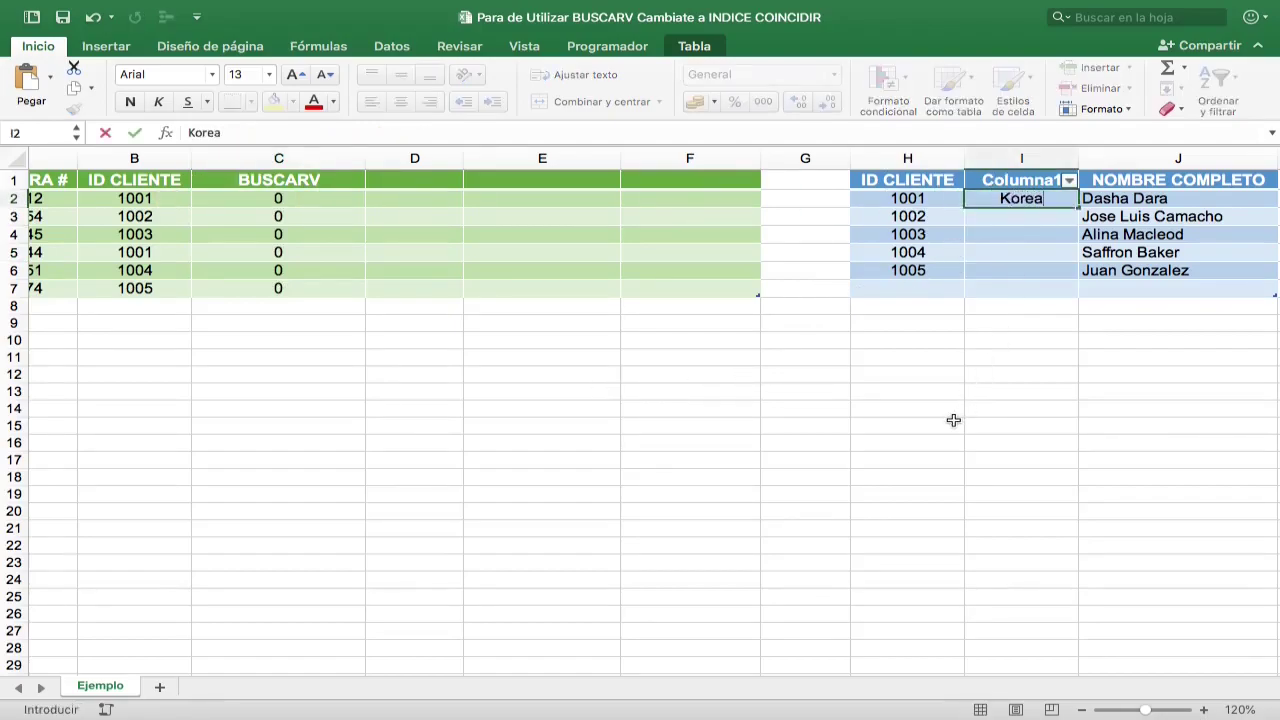
{"action": "key", "text": "Return"}
{"action": "type", "text": "España"}
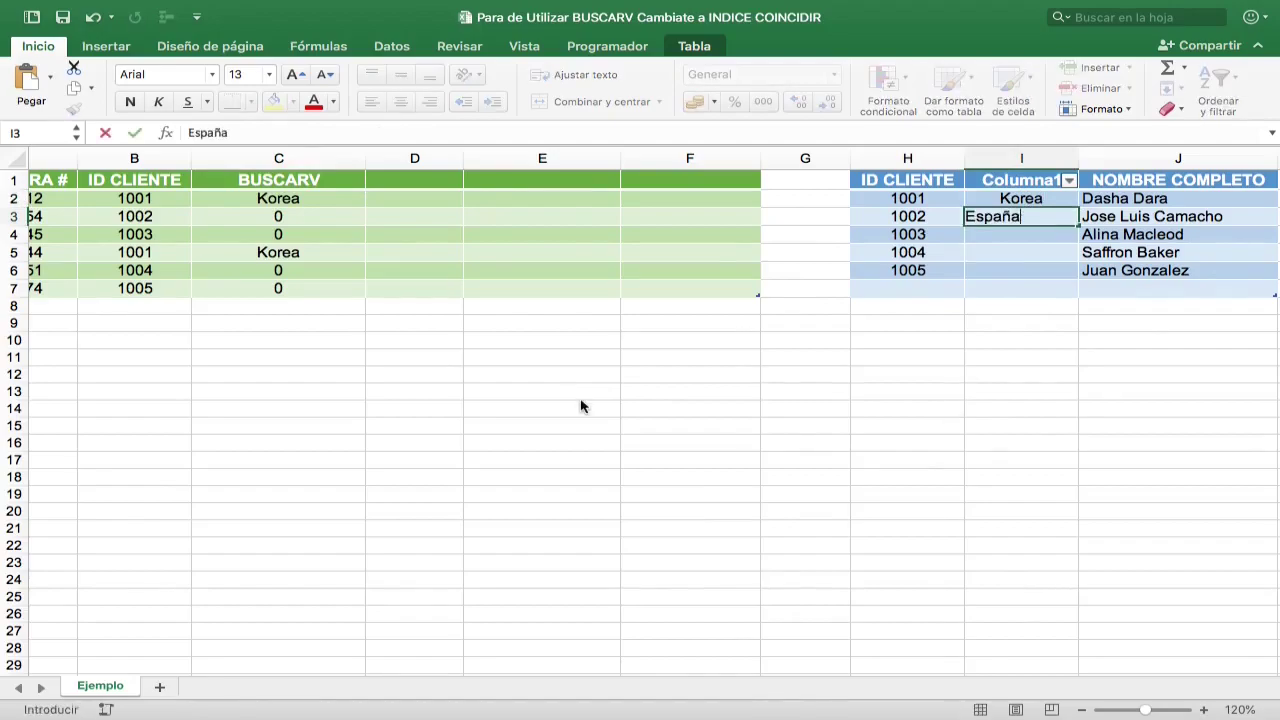
{"action": "key", "text": "Return"}
{"action": "type", "text": "Canada"}
{"action": "key", "text": "Return"}
{"action": "type", "text": "UK"}
{"action": "key", "text": "Return"}
{"action": "type", "text": "USA"}
{"action": "key", "text": "Return"}
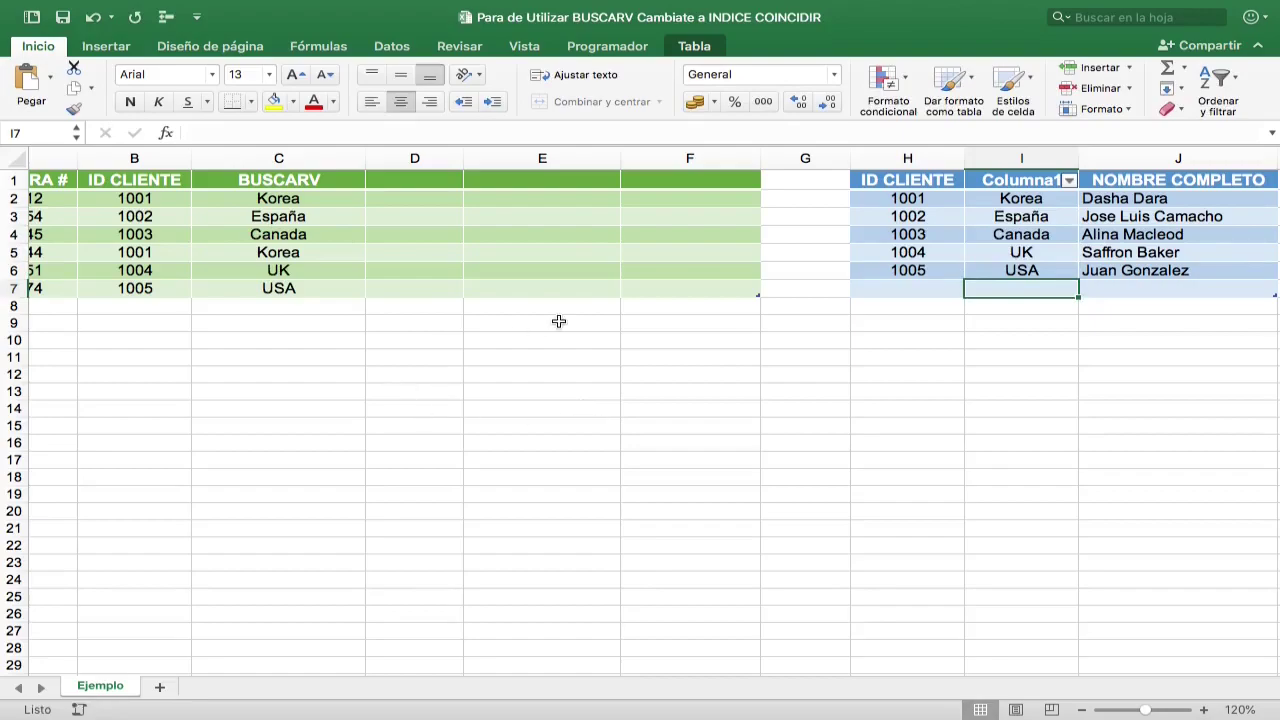
Name the header of the inserted client table column CIUDAD
{"action": "left_click", "coordinate": [975, 182]}
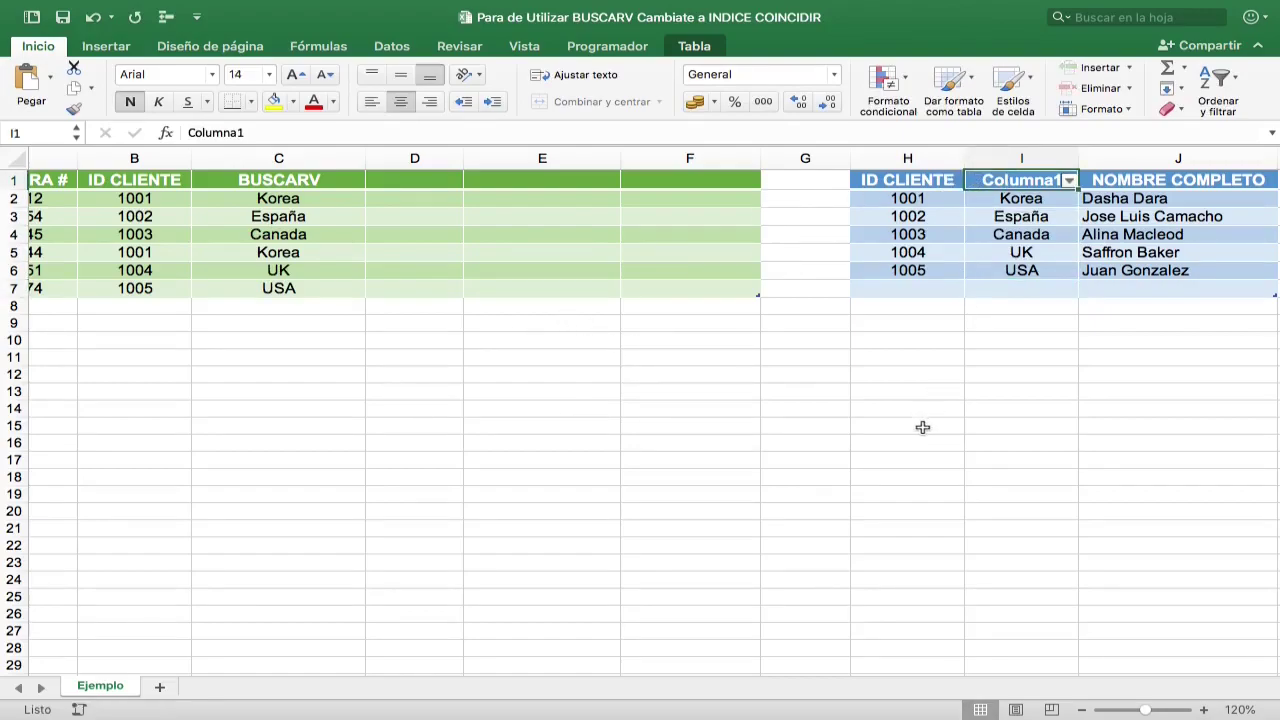
{"action": "type", "text": "CIUDAD"}
{"action": "key", "text": "Return"}
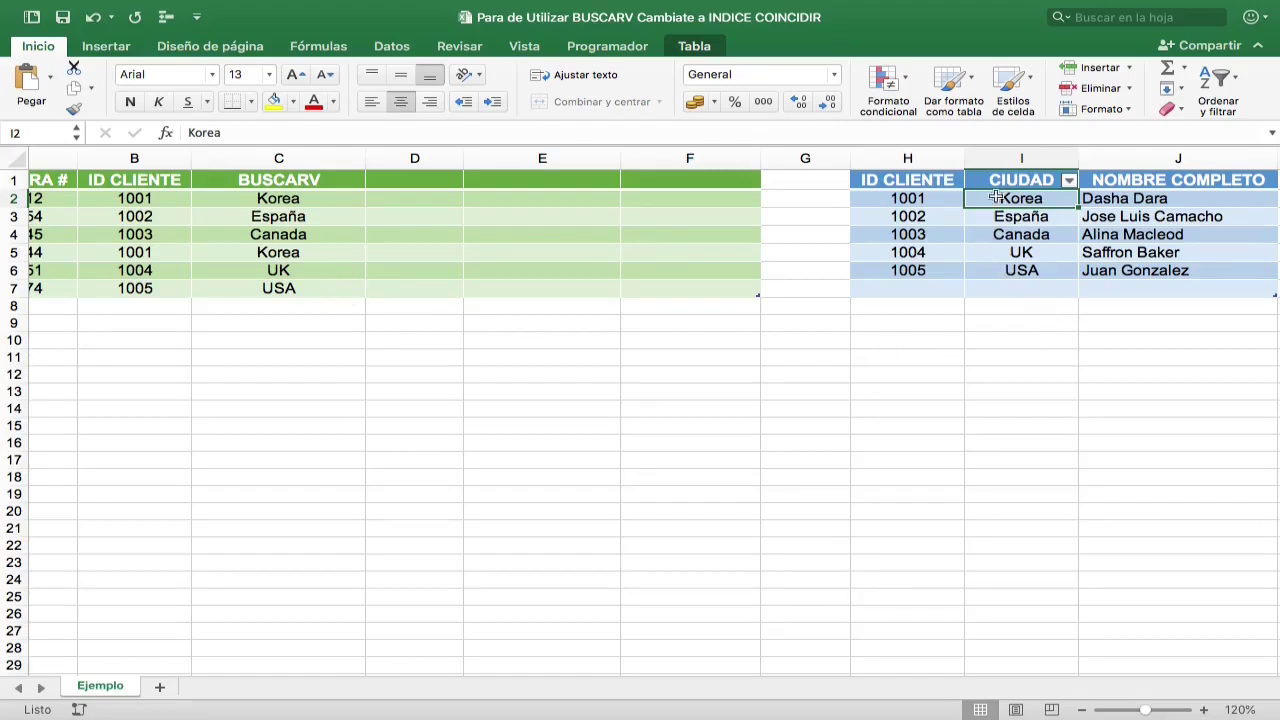
Delete the CIUDAD column from the client table
{"action": "right_click", "coordinate": [1003, 160]}
{"action": "left_click", "coordinate": [1020, 263]}
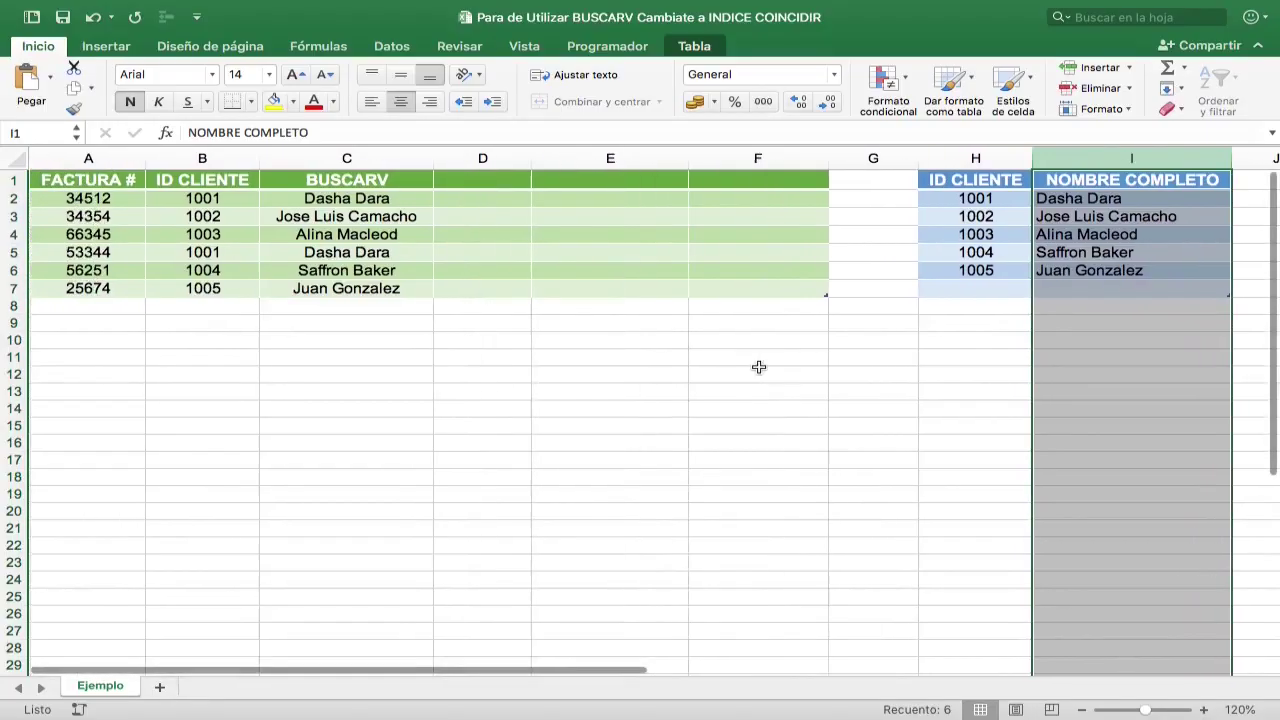
{"action": "key", "text": "Down"}
{"action": "key", "text": "Down"}
{"action": "key", "text": "Down"}
{"action": "key", "text": "Down"}
{"action": "key", "text": "Down"}
{"action": "key", "text": "Left"}
{"action": "key", "text": "Left"}
{"action": "key", "text": "Left"}
{"action": "key", "text": "Left"}
{"action": "key", "text": "Left"}
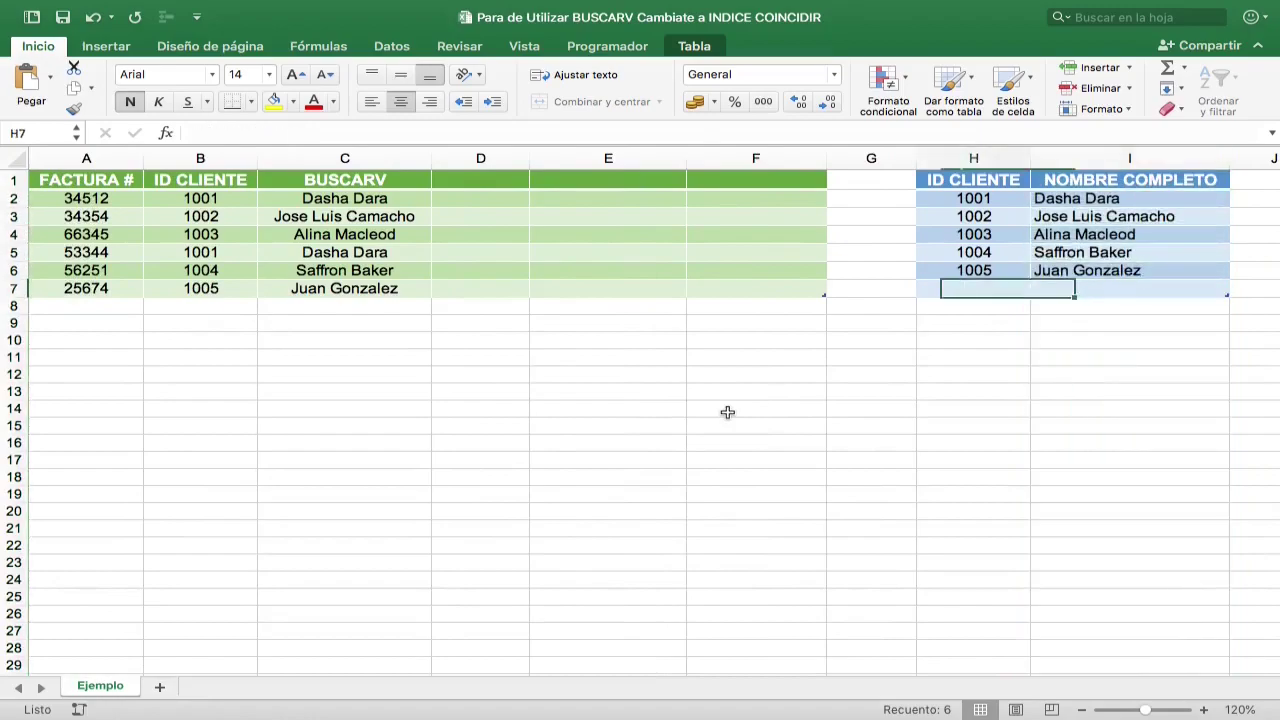
Enter a COINCIDIR formula in D2 that looks up the row's ID CLIENTE in column H with match type 0
{"action": "key", "text": "Up"}
{"action": "key", "text": "Up"}
{"action": "key", "text": "Up"}
{"action": "key", "text": "Up"}
{"action": "key", "text": "Up"}
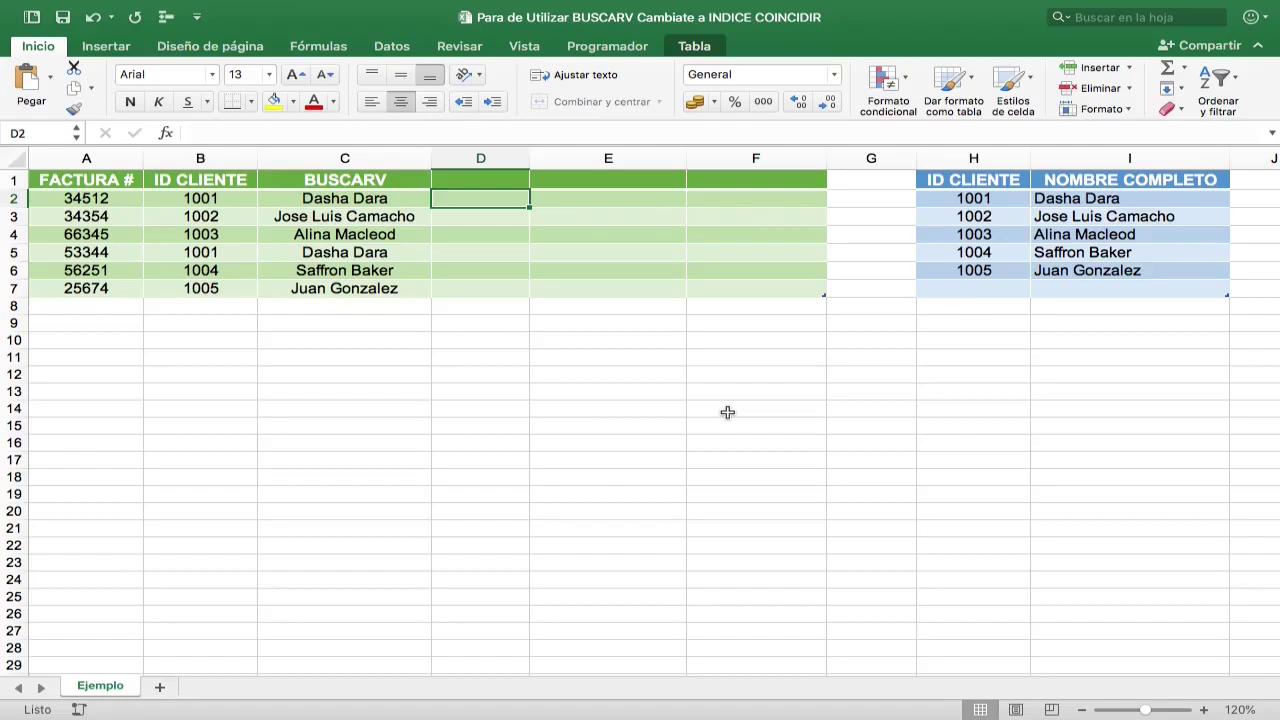
{"action": "type", "text": "=coin"}
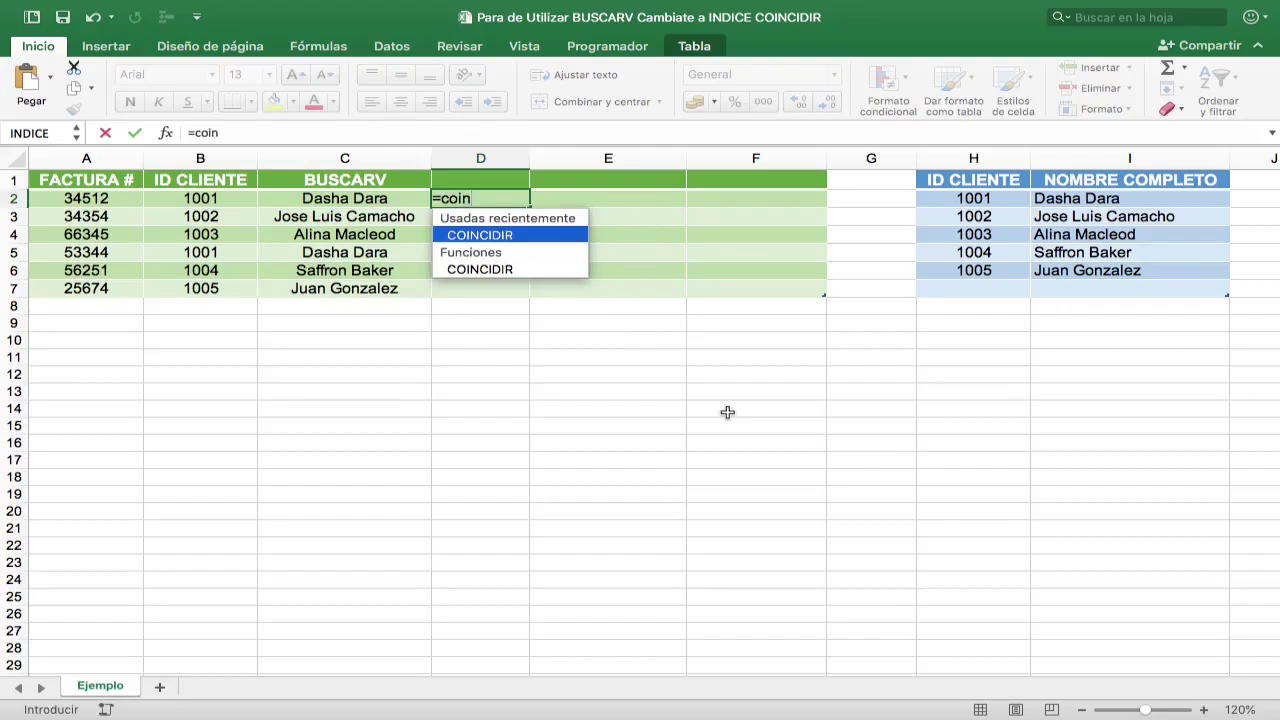
{"action": "key", "text": "Tab"}
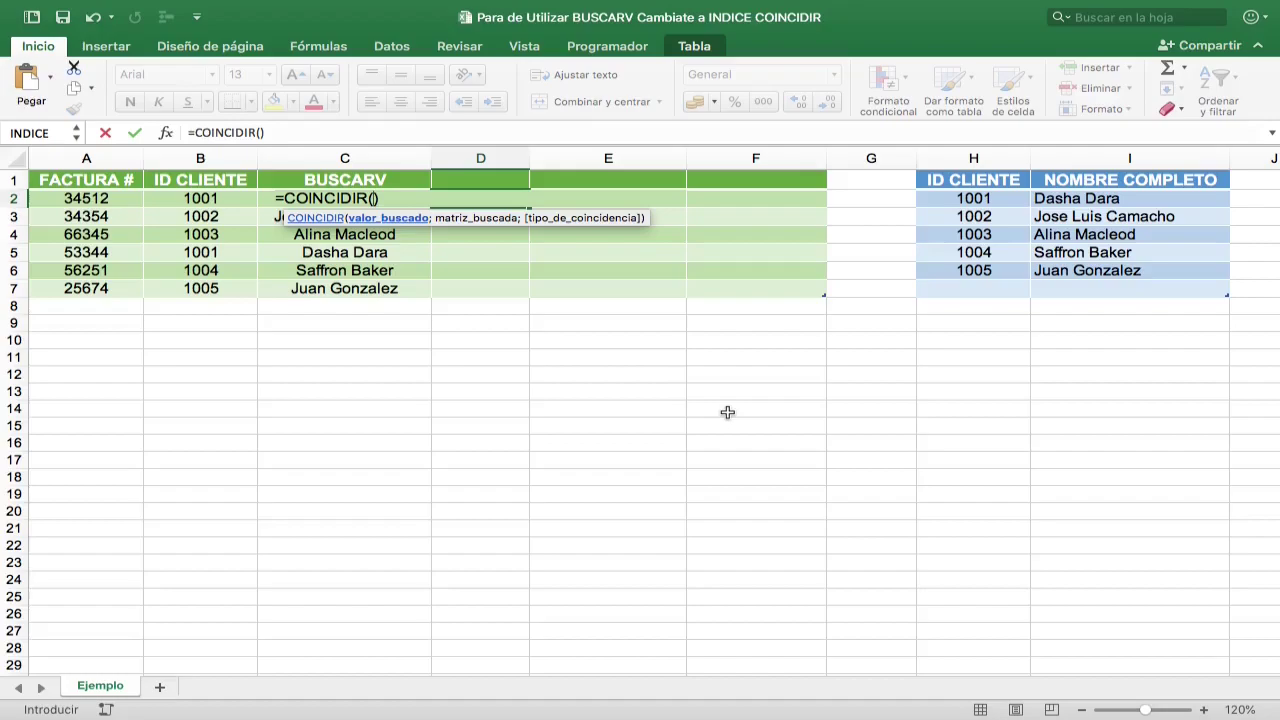
{"action": "left_click", "coordinate": [200, 199]}
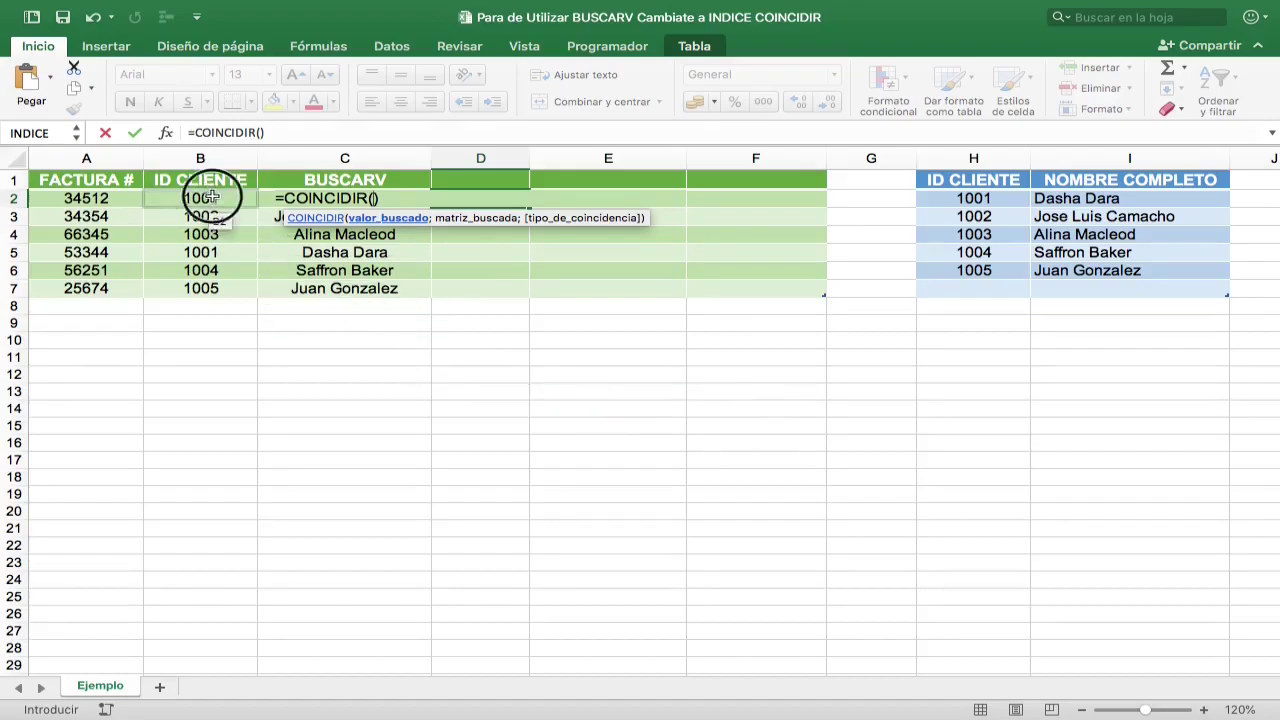
{"action": "type", "text": ";"}
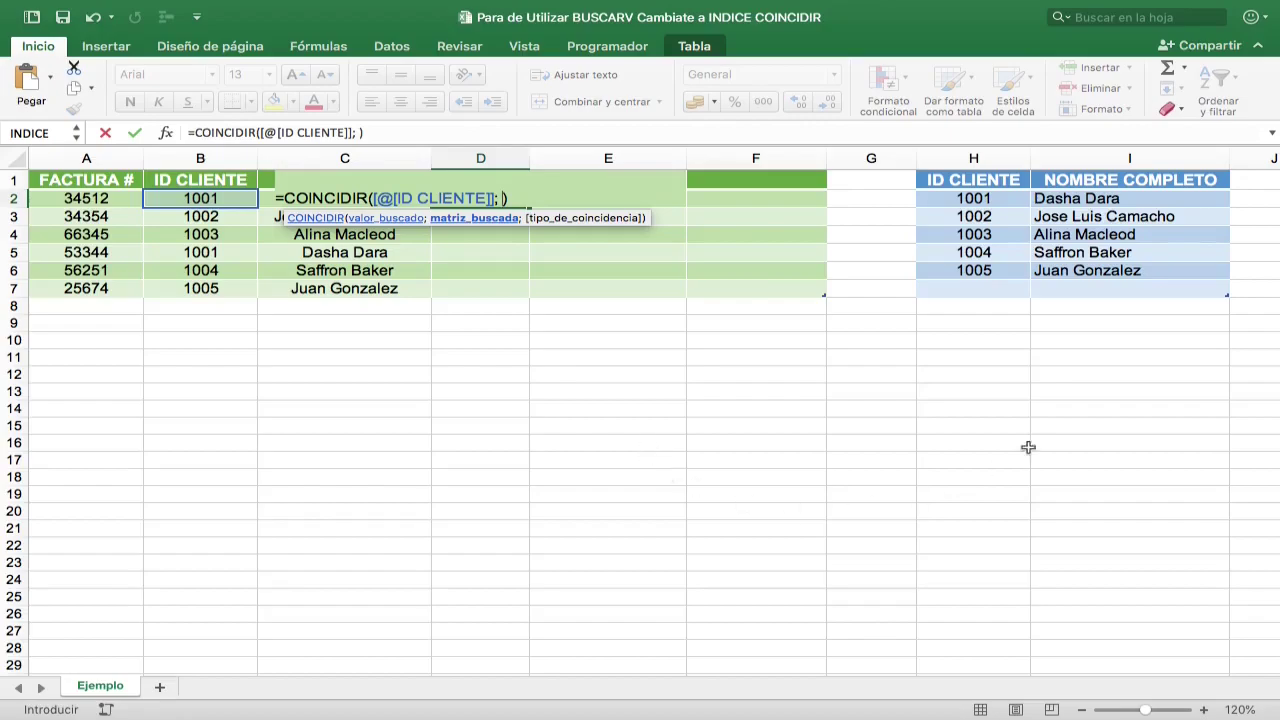
{"action": "left_click", "coordinate": [973, 160]}
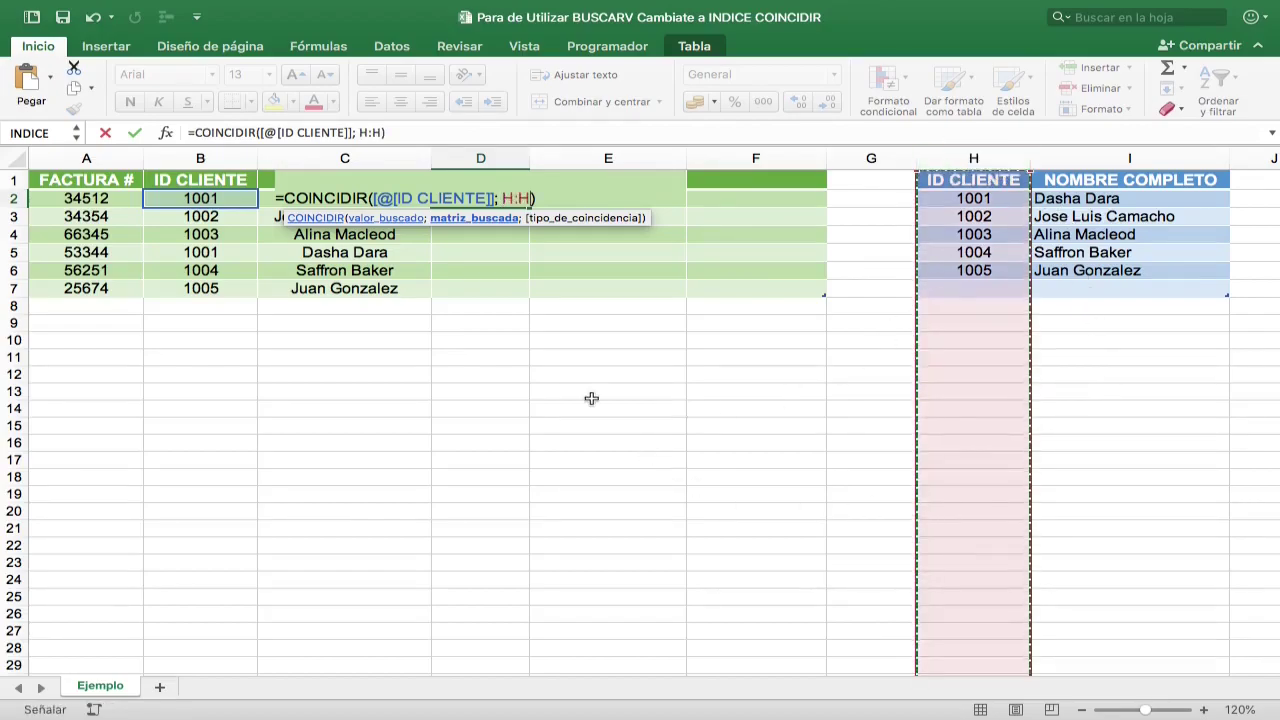
{"action": "type", "text": "; "}
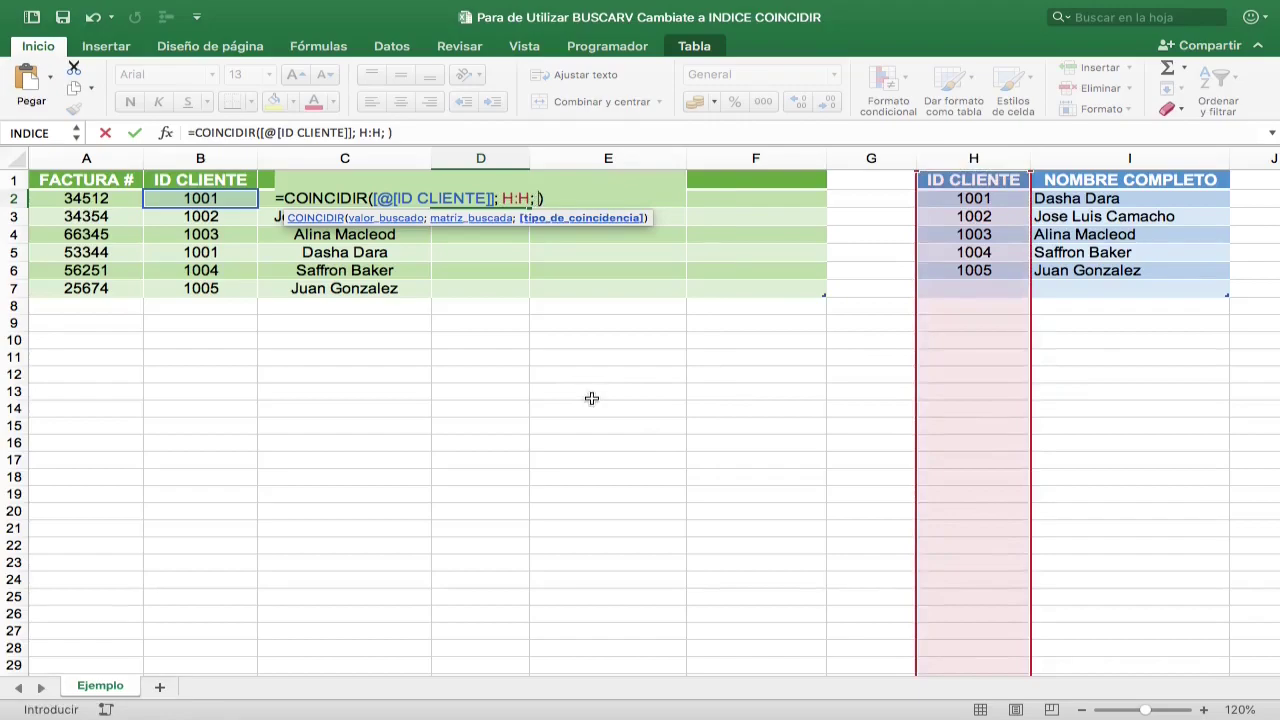
{"action": "type", "text": "0"}
{"action": "key", "text": "Return"}
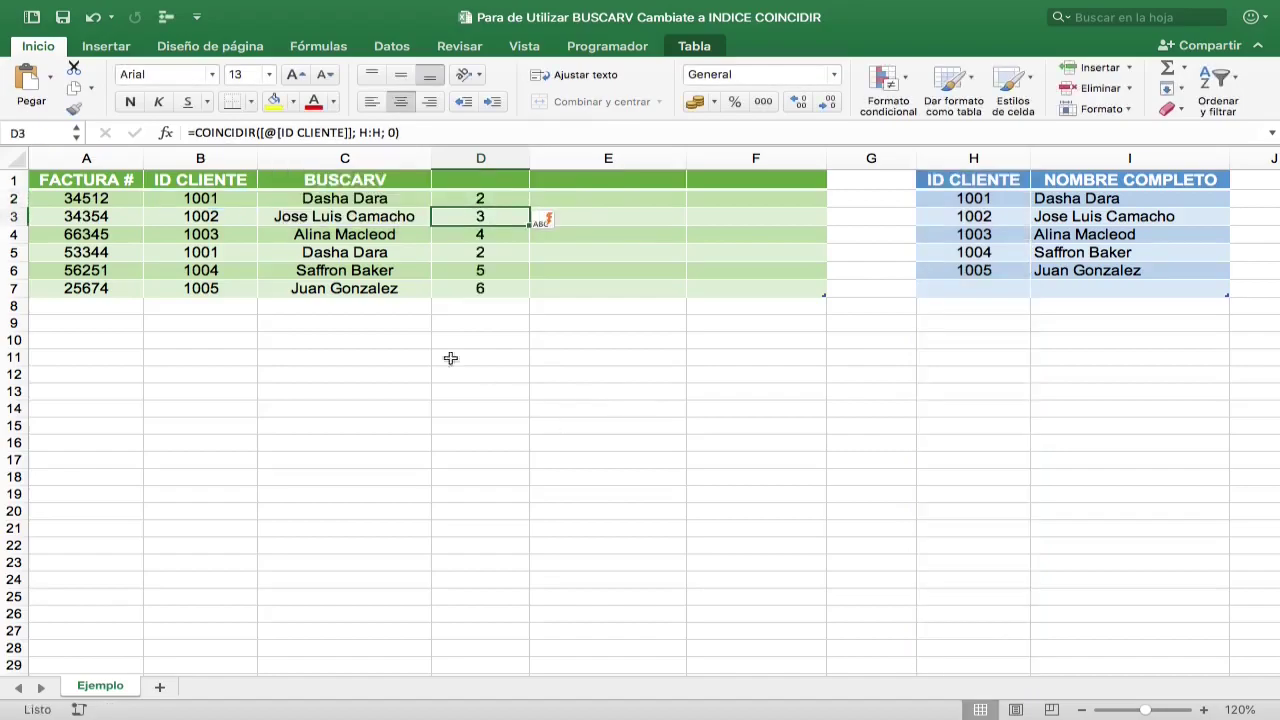
Compare the COINCIDIR results in column D with each invoice row's client ID and the sheet's row numbers
{"action": "left_click", "coordinate": [490, 198]}
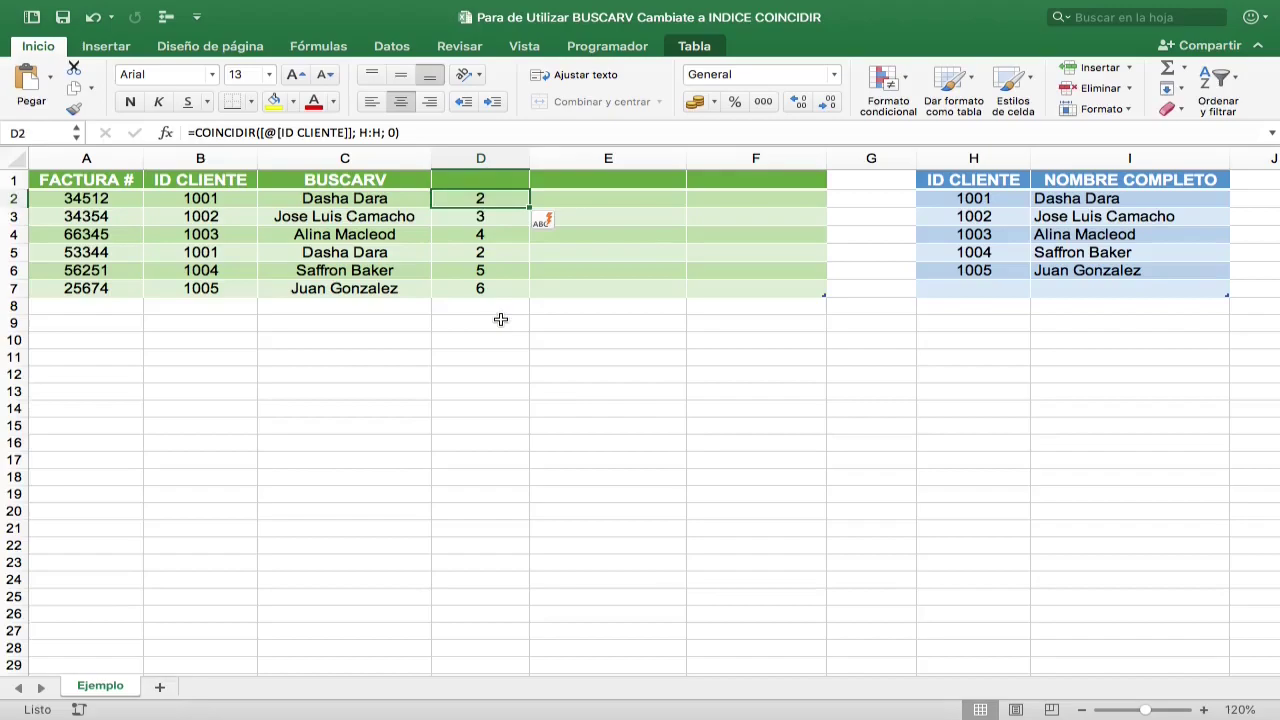
{"action": "left_click", "coordinate": [240, 201]}
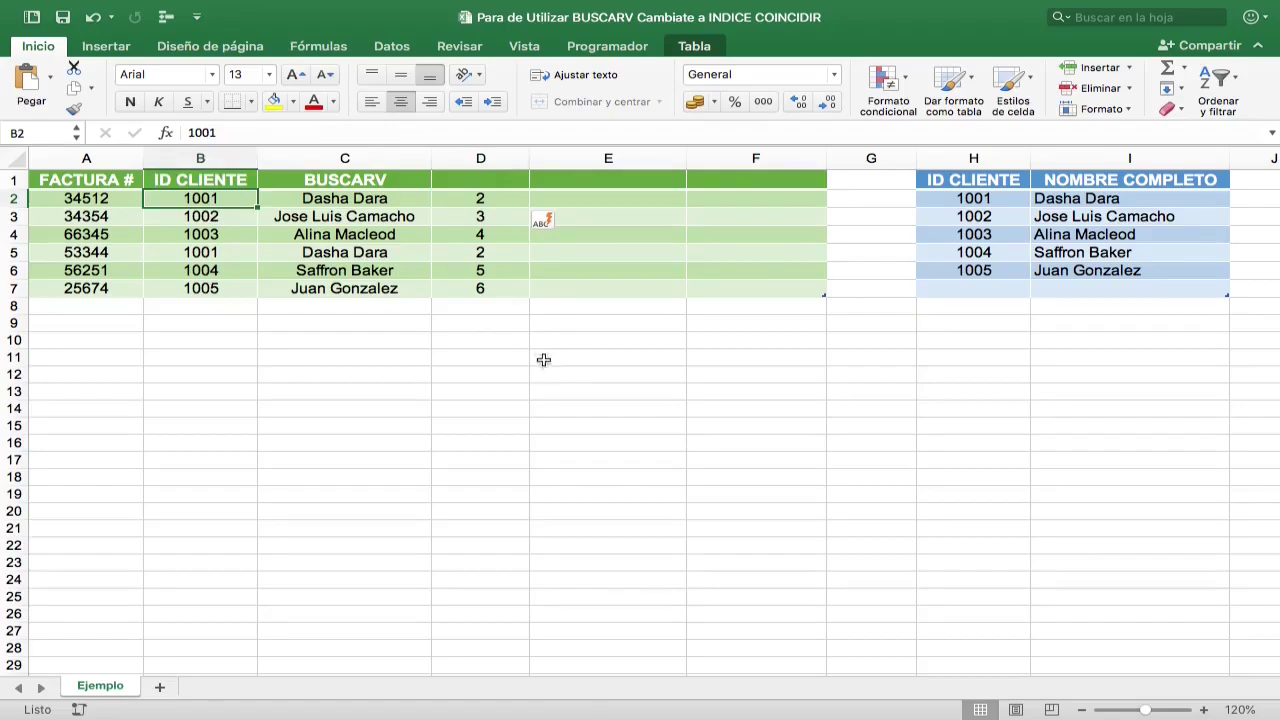
{"action": "left_click", "coordinate": [16, 198]}
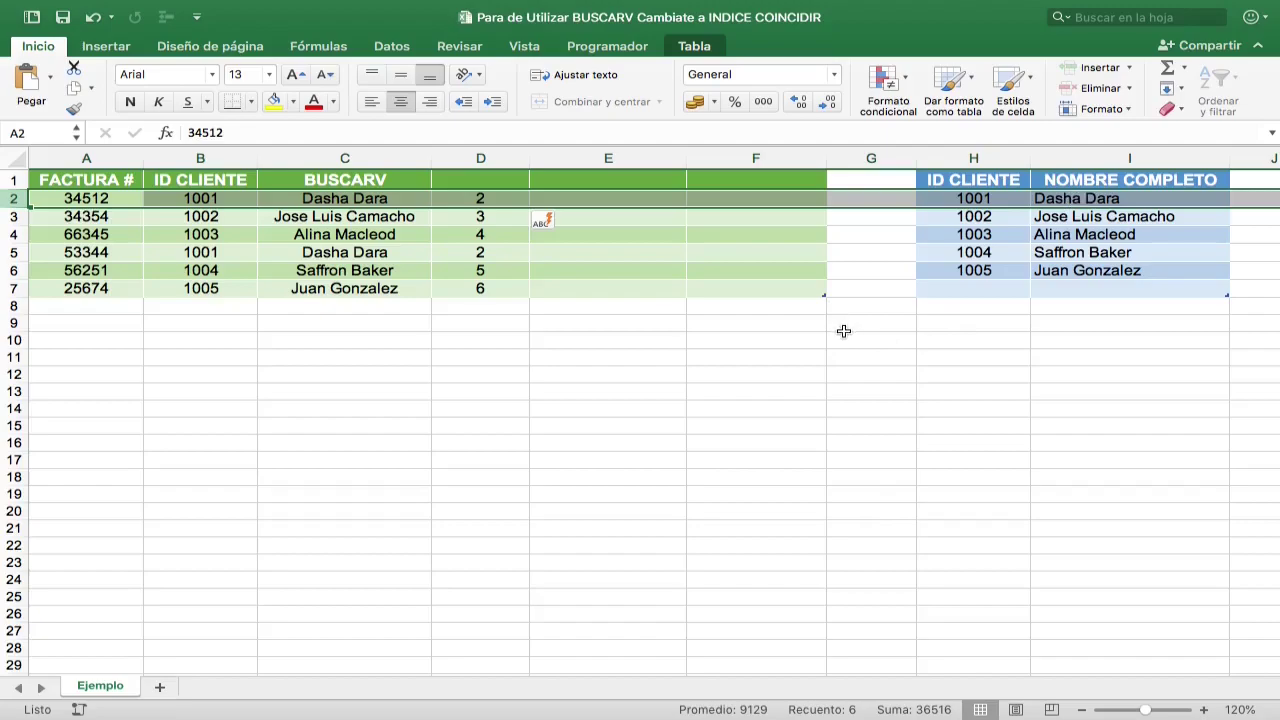
{"action": "left_click", "coordinate": [203, 216]}
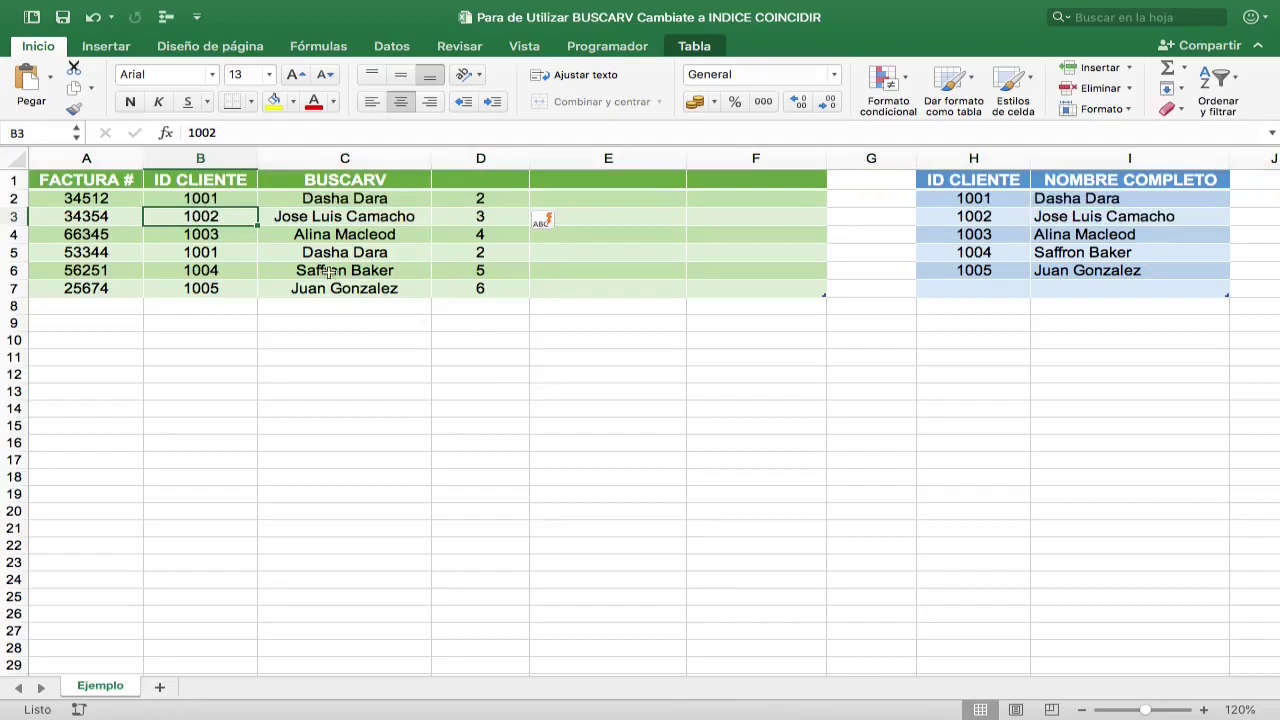
{"action": "left_click", "coordinate": [480, 216]}
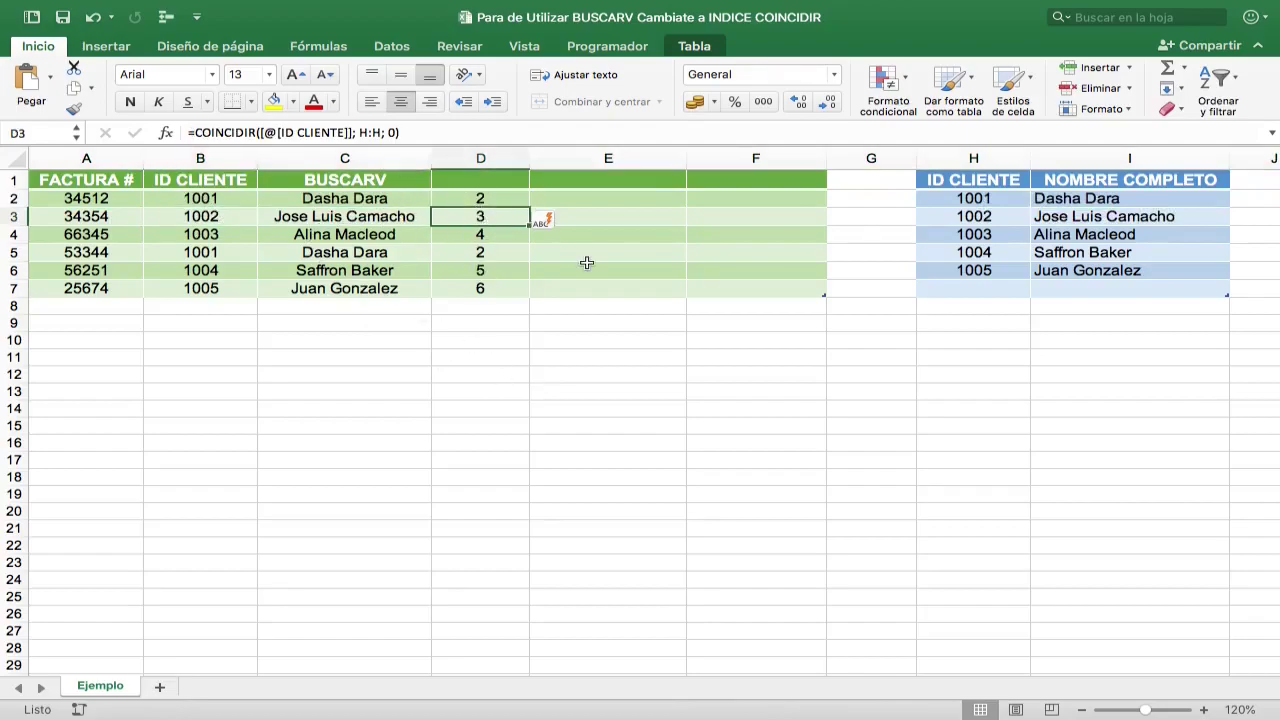
{"action": "left_click", "coordinate": [180, 233]}
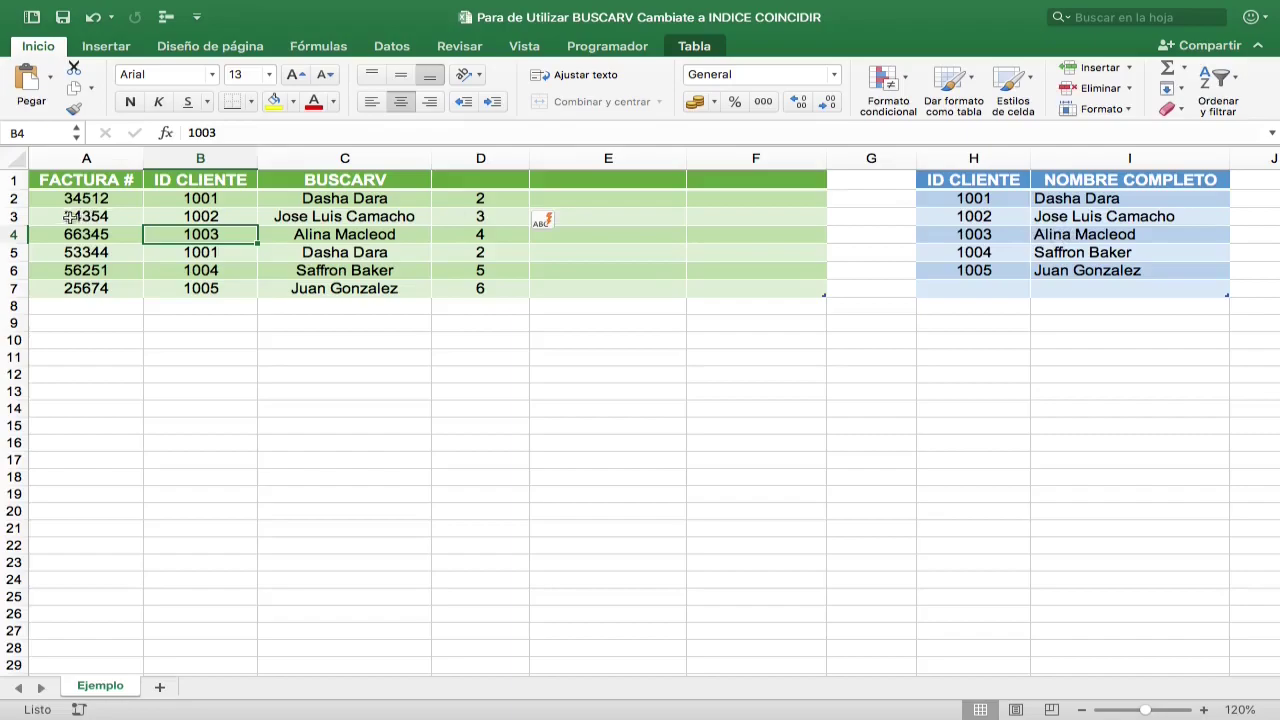
{"action": "left_click", "coordinate": [14, 234]}
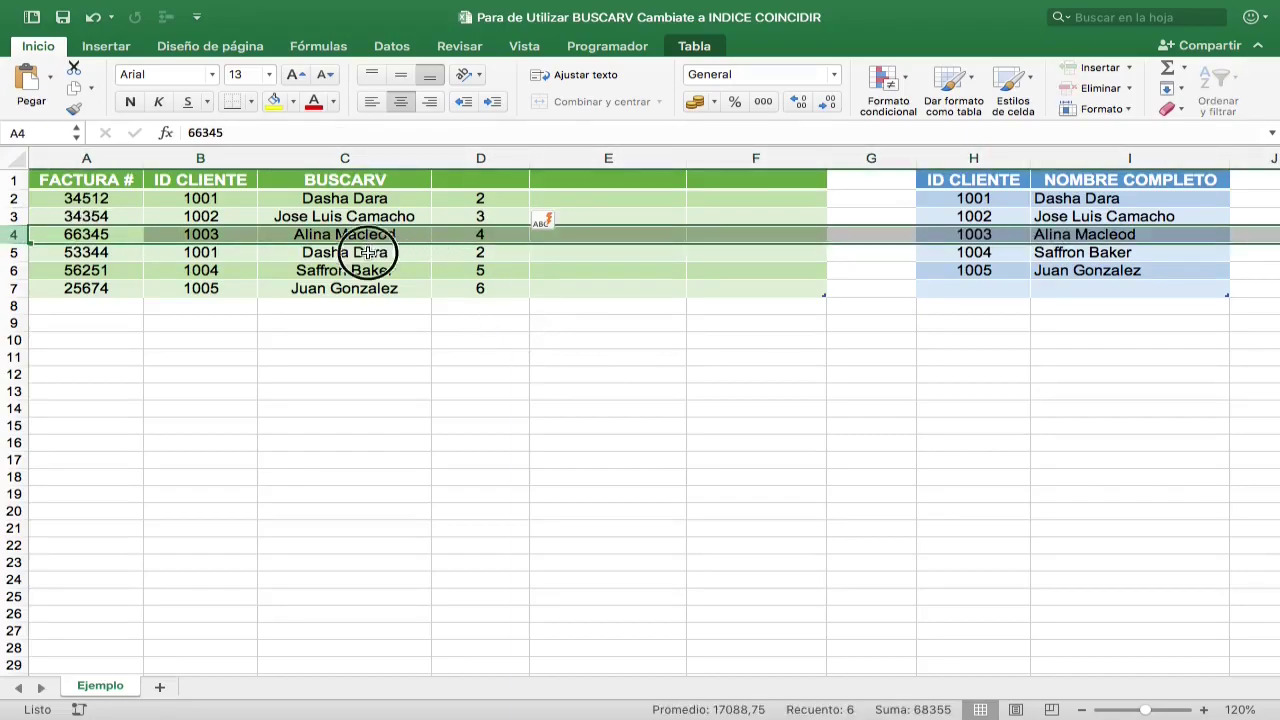
{"action": "left_click", "coordinate": [367, 252]}
{"action": "left_click", "coordinate": [480, 255]}
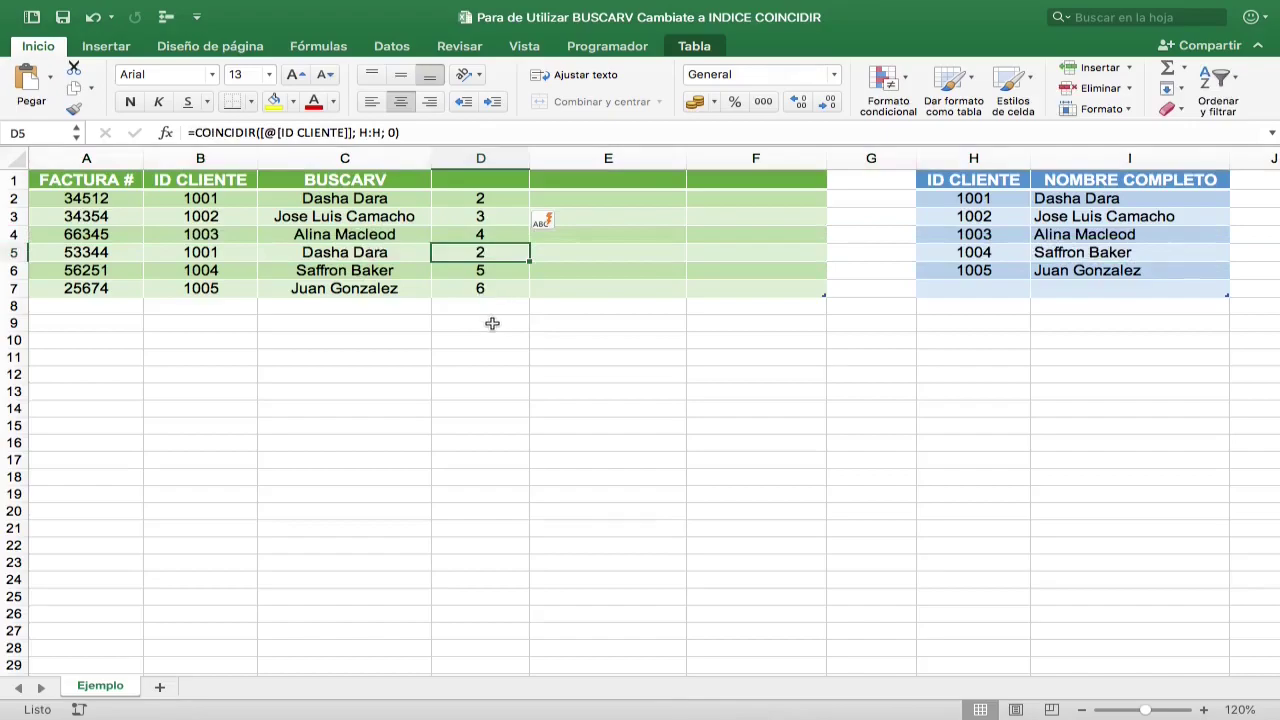
{"action": "left_click", "coordinate": [215, 270]}
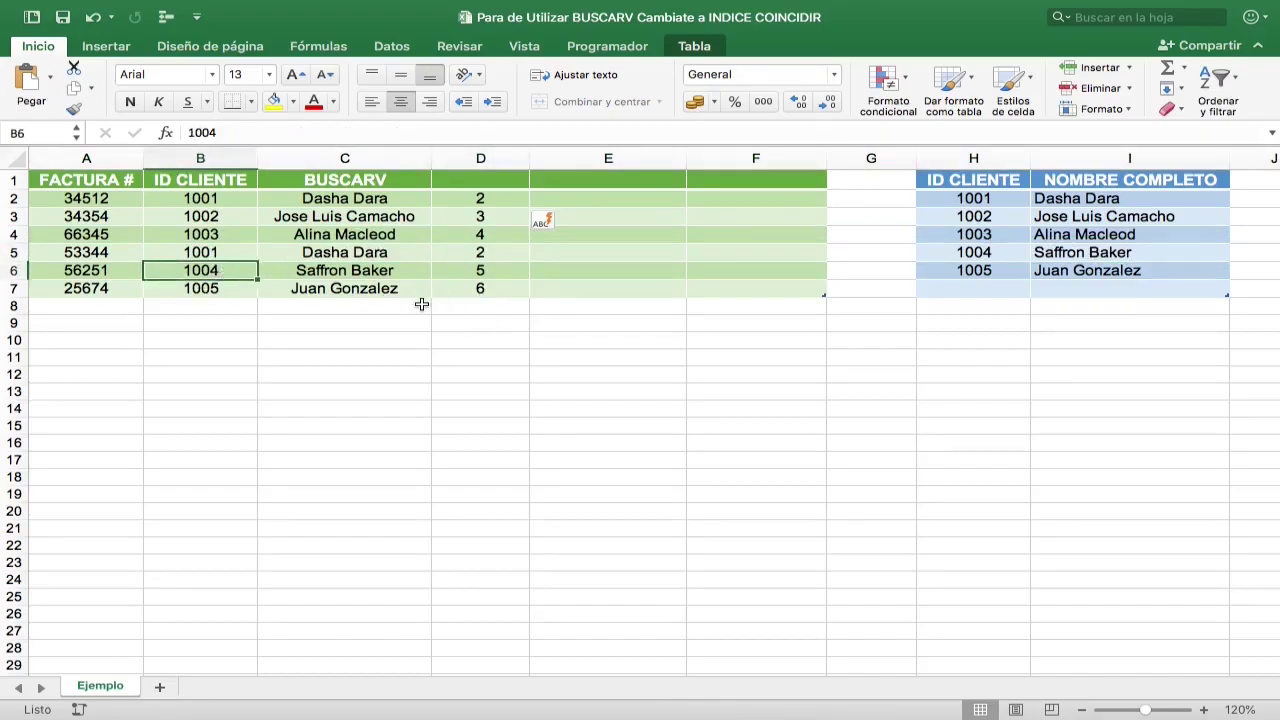
{"action": "left_click", "coordinate": [479, 268]}
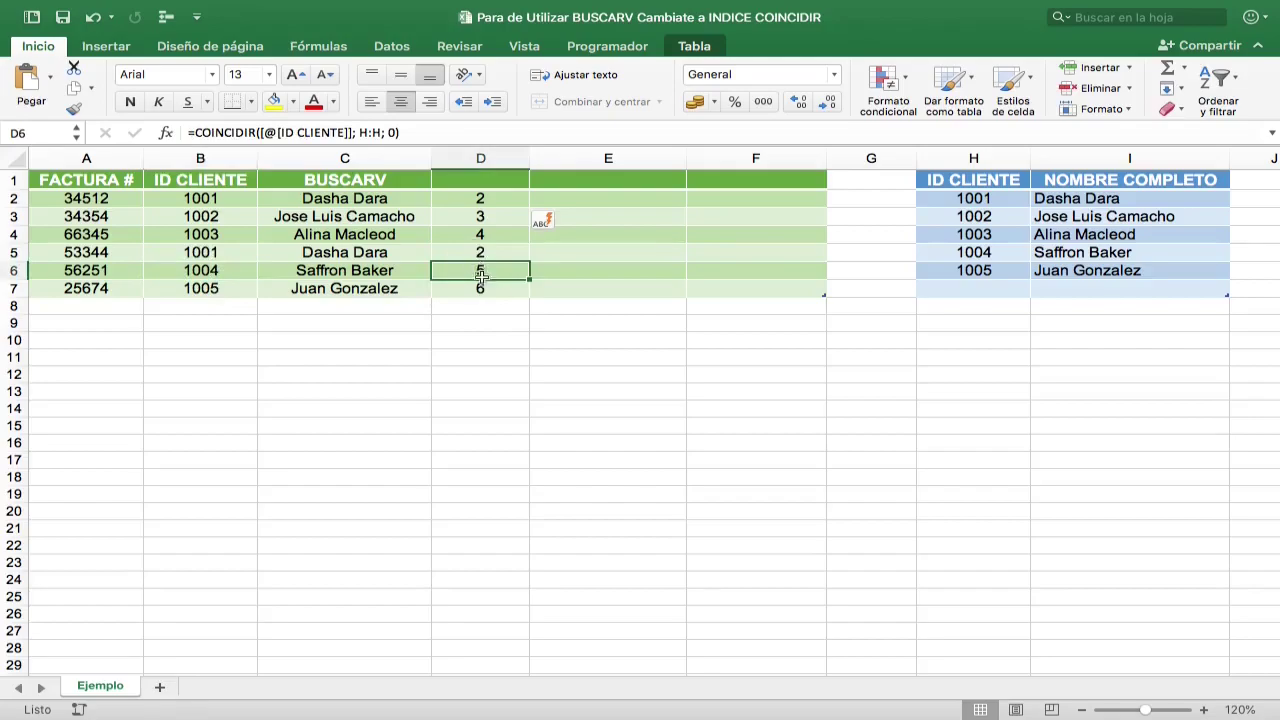
{"action": "left_click", "coordinate": [18, 252]}
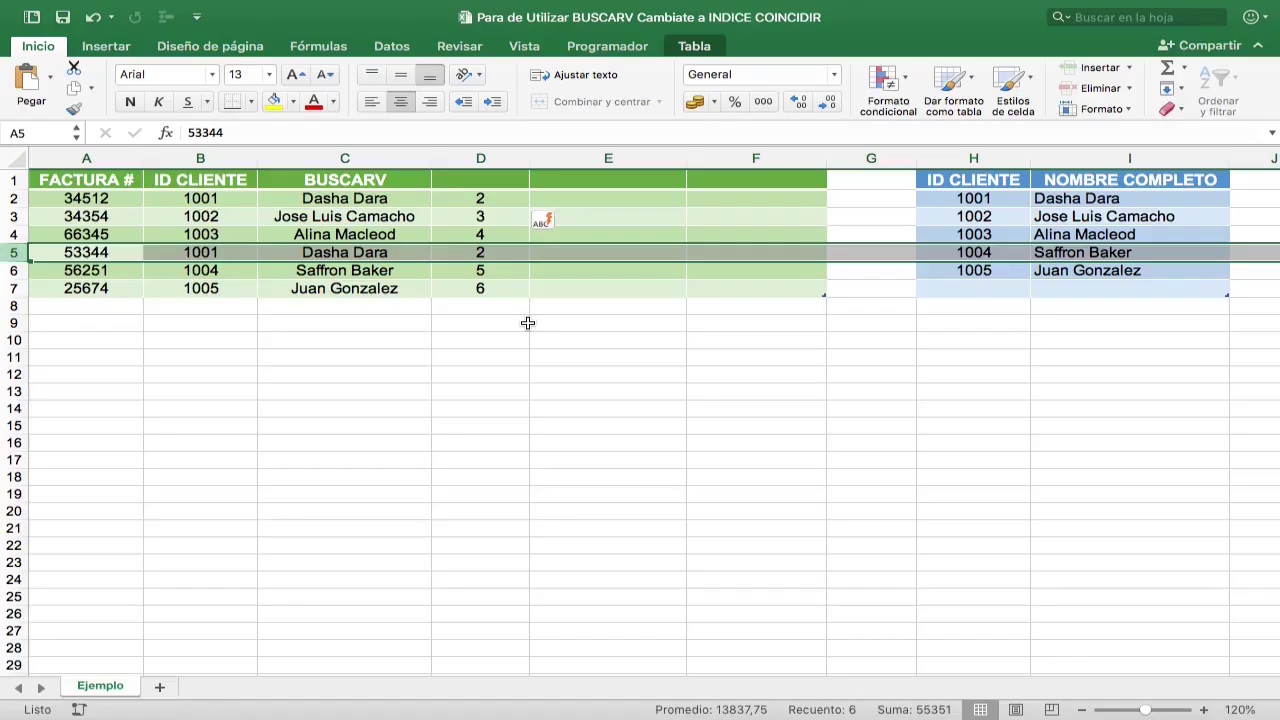
Enter an INDICE formula in E2 that returns the value from column I at the row number given in D2
{"action": "key", "text": "Right"}
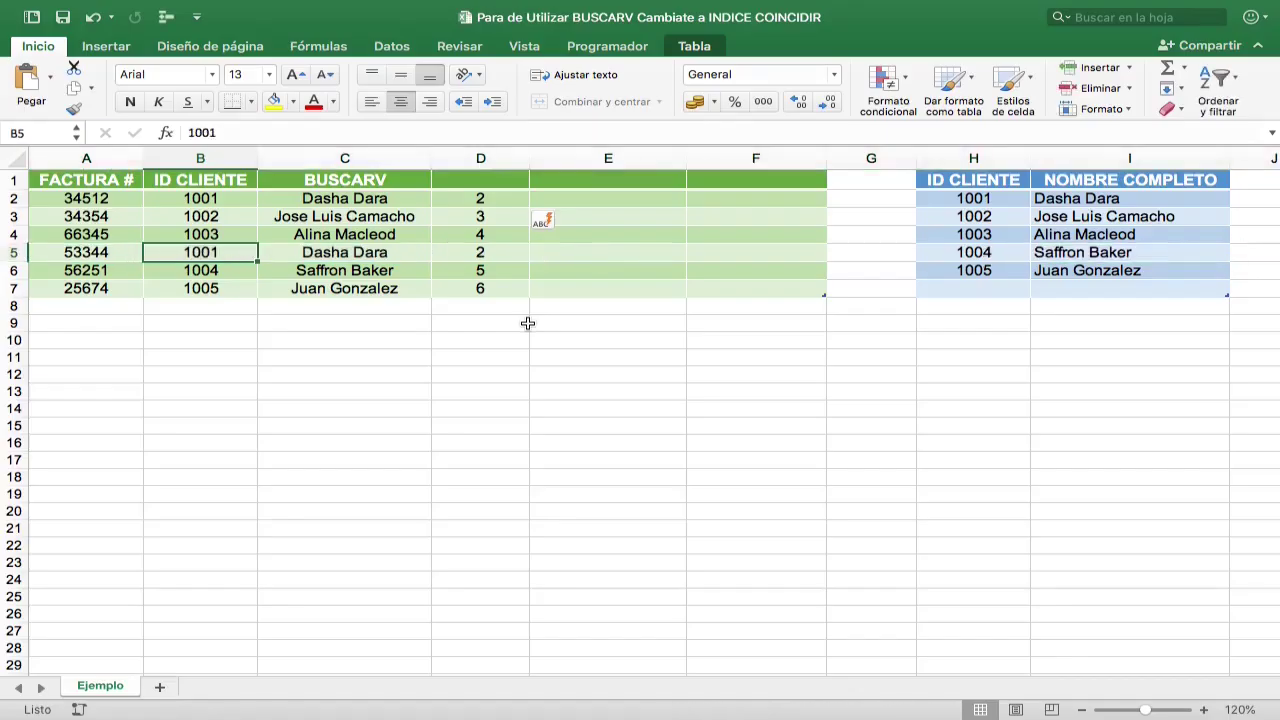
{"action": "key", "text": "Right"}
{"action": "key", "text": "Right"}
{"action": "key", "text": "Right"}
{"action": "key", "text": "Right"}
{"action": "key", "text": "Up"}
{"action": "key", "text": "Up"}
{"action": "key", "text": "Up"}
{"action": "key", "text": "Left"}
{"action": "type", "text": "="}
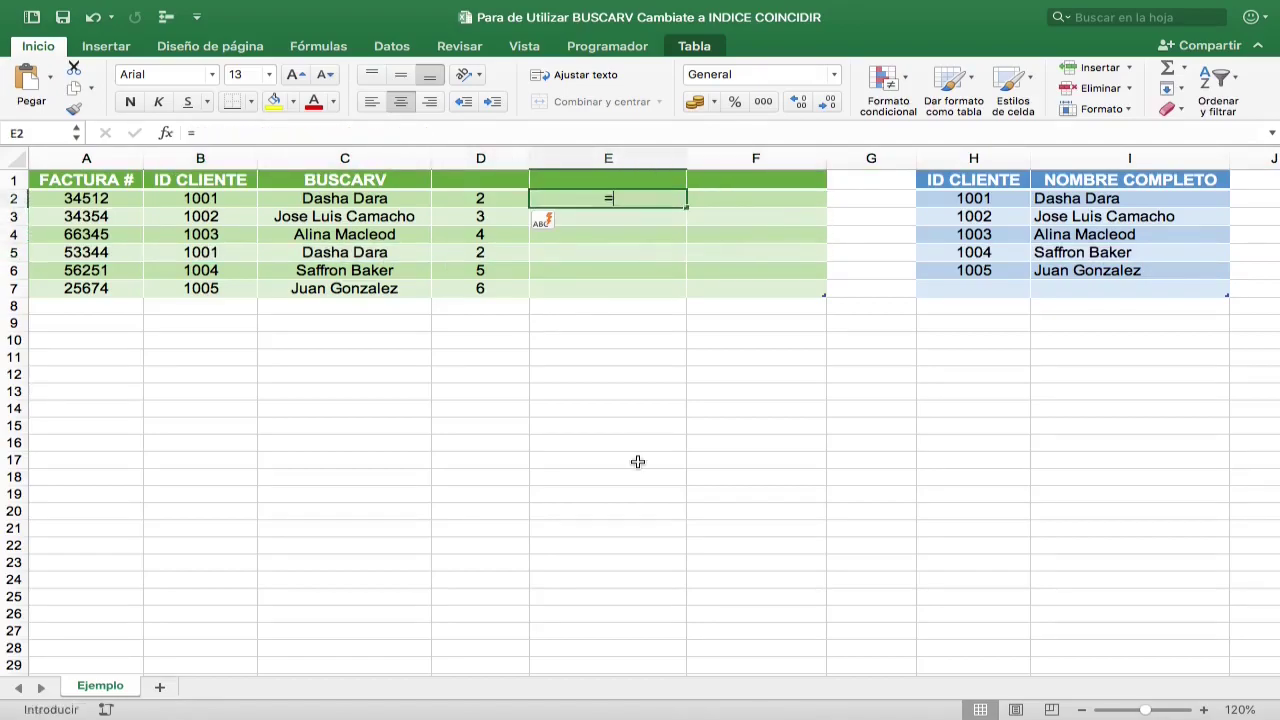
{"action": "type", "text": "in"}
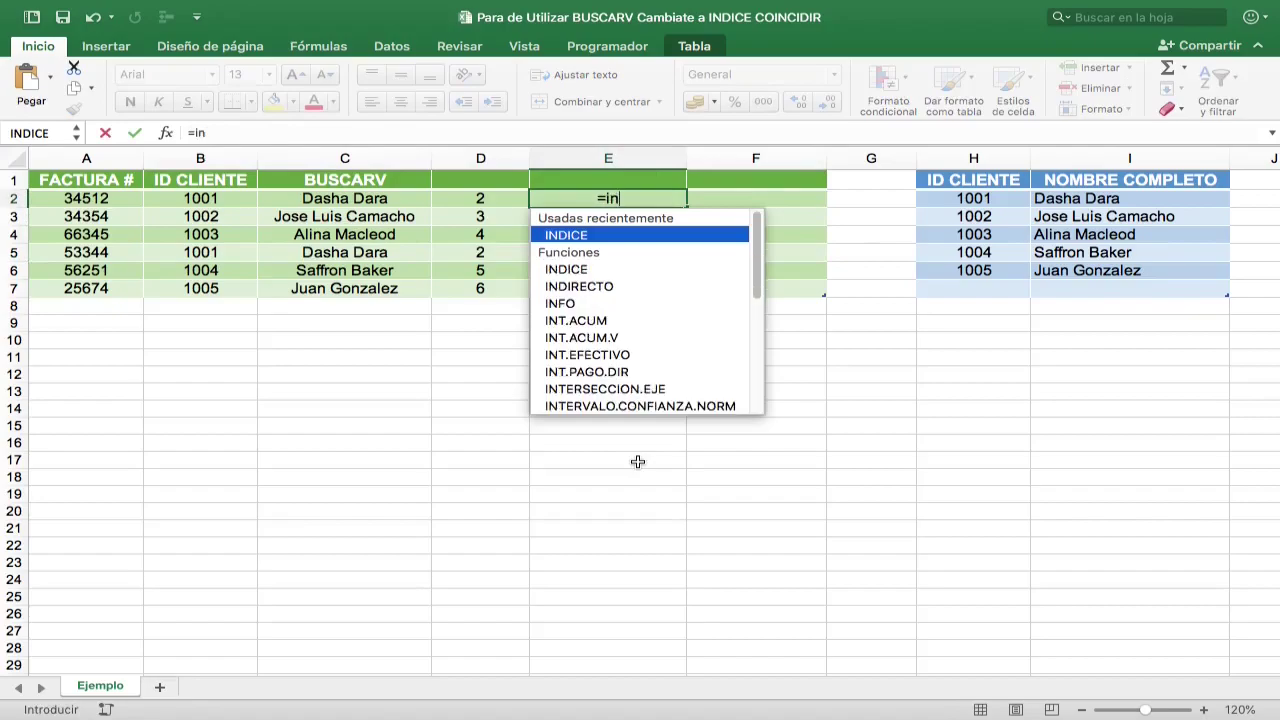
{"action": "key", "text": "Tab"}
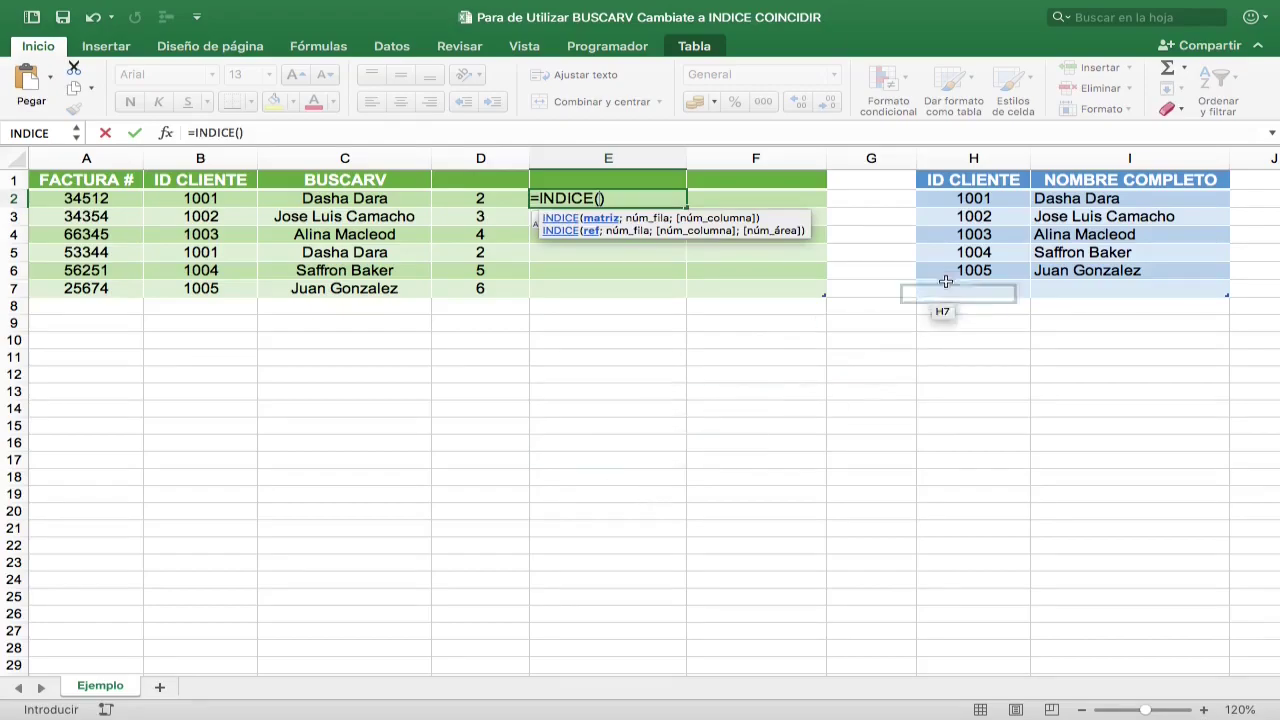
{"action": "left_click", "coordinate": [1083, 155]}
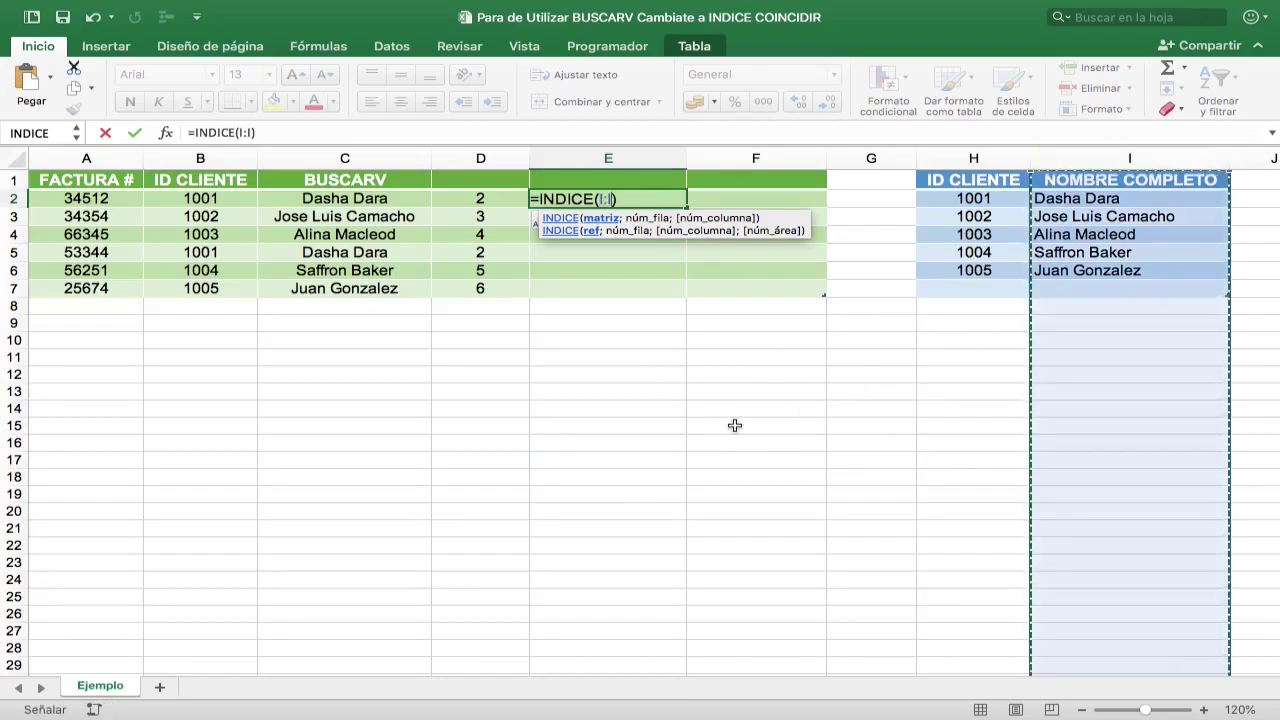
{"action": "type", "text": ";"}
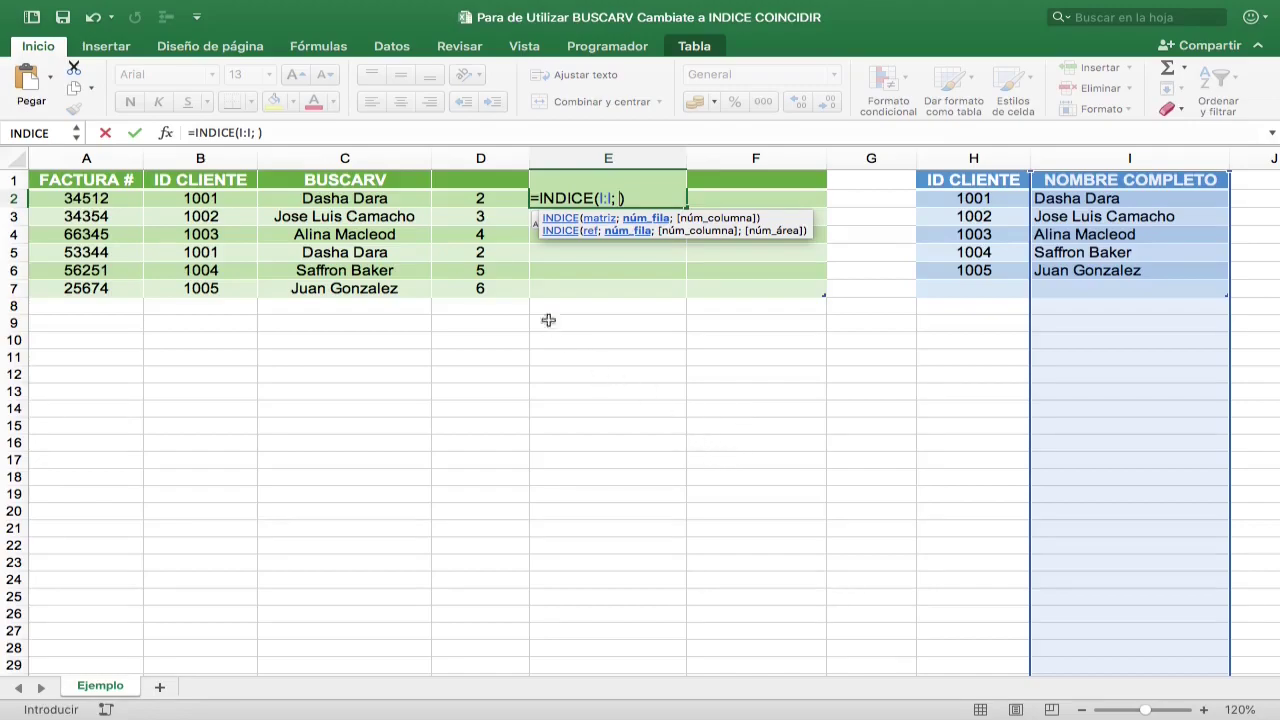
{"action": "left_click", "coordinate": [481, 200]}
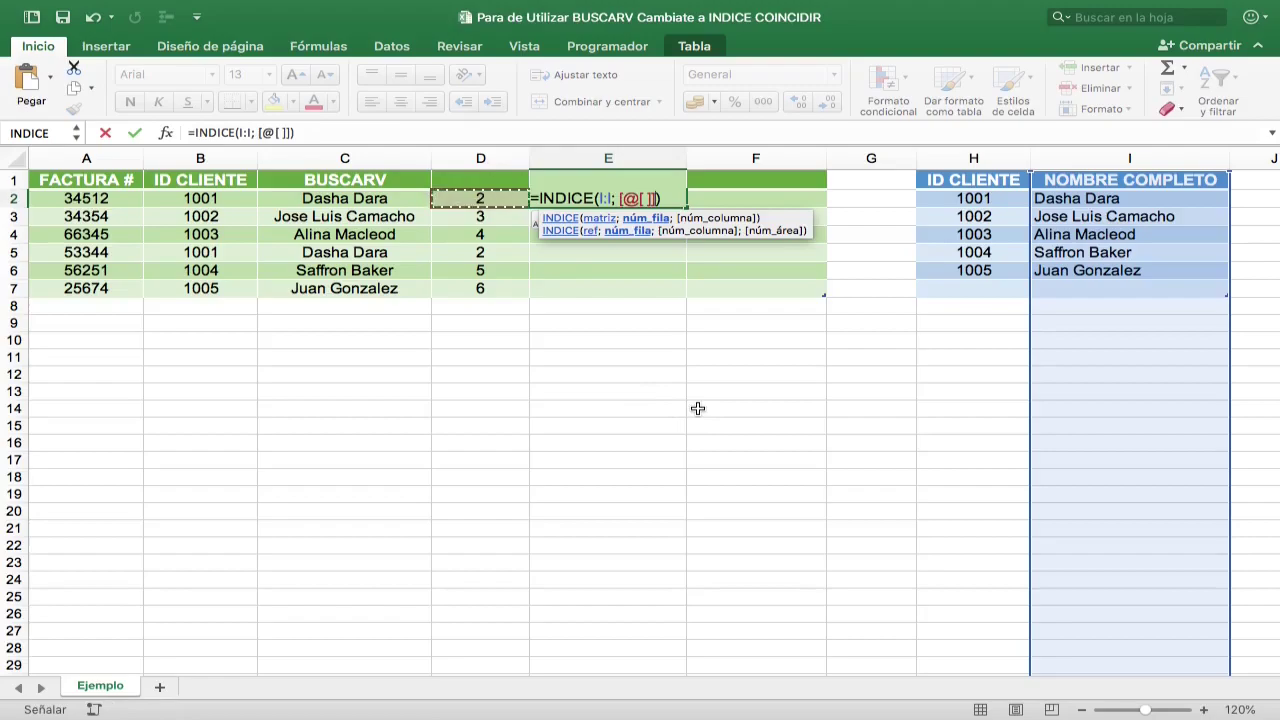
{"action": "key", "text": "Return"}
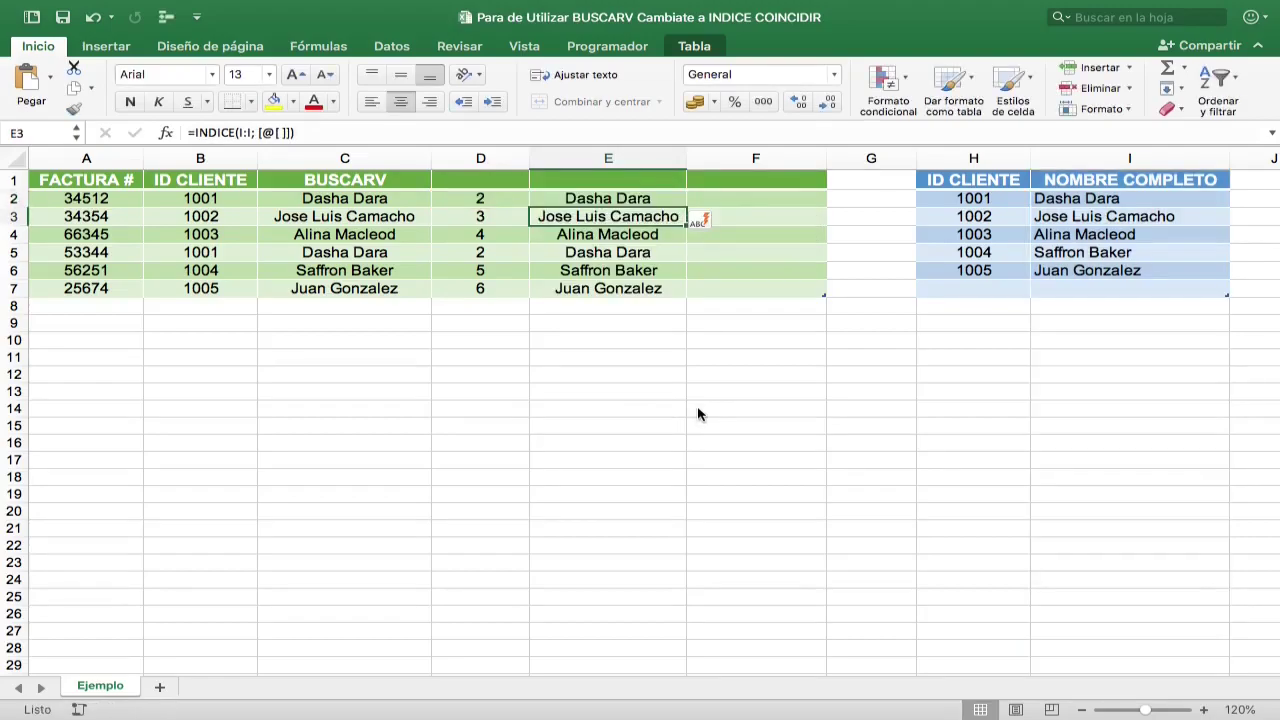
Name the header in D1 of the invoice table COINCIDIR
{"action": "key", "text": "Left"}
{"action": "key", "text": "Up"}
{"action": "key", "text": "Up"}
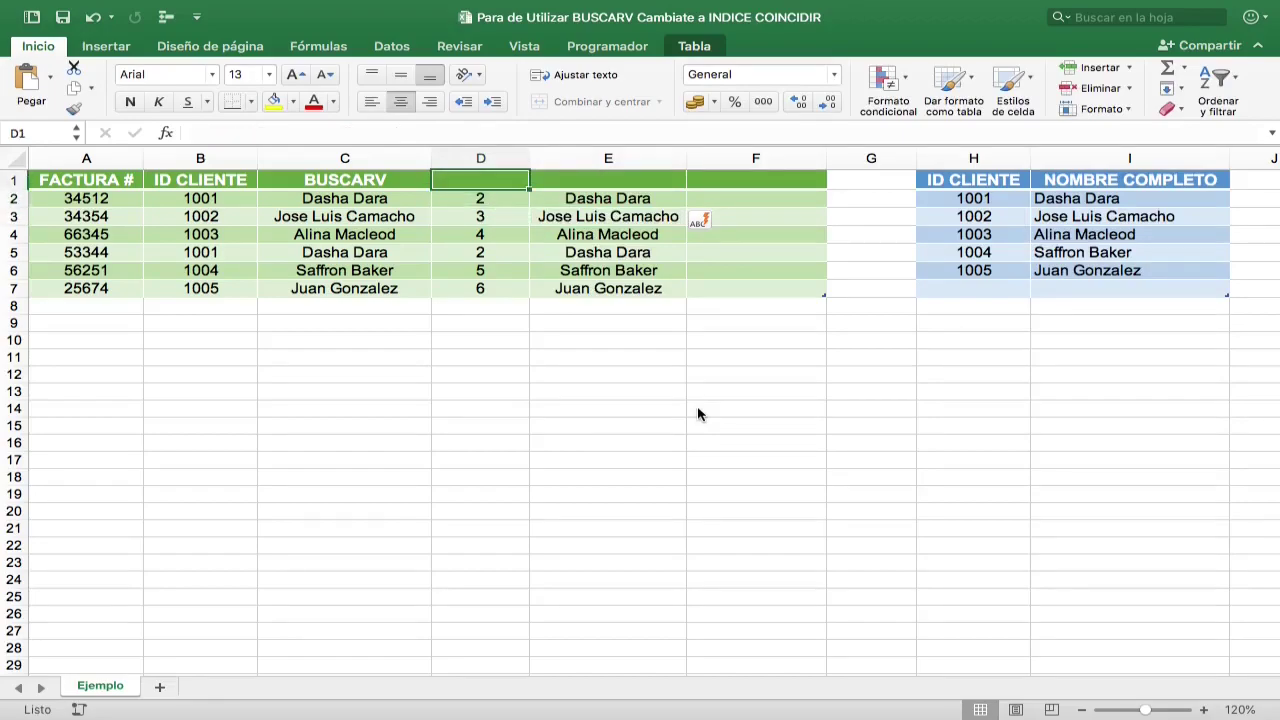
{"action": "type", "text": "COINC"}
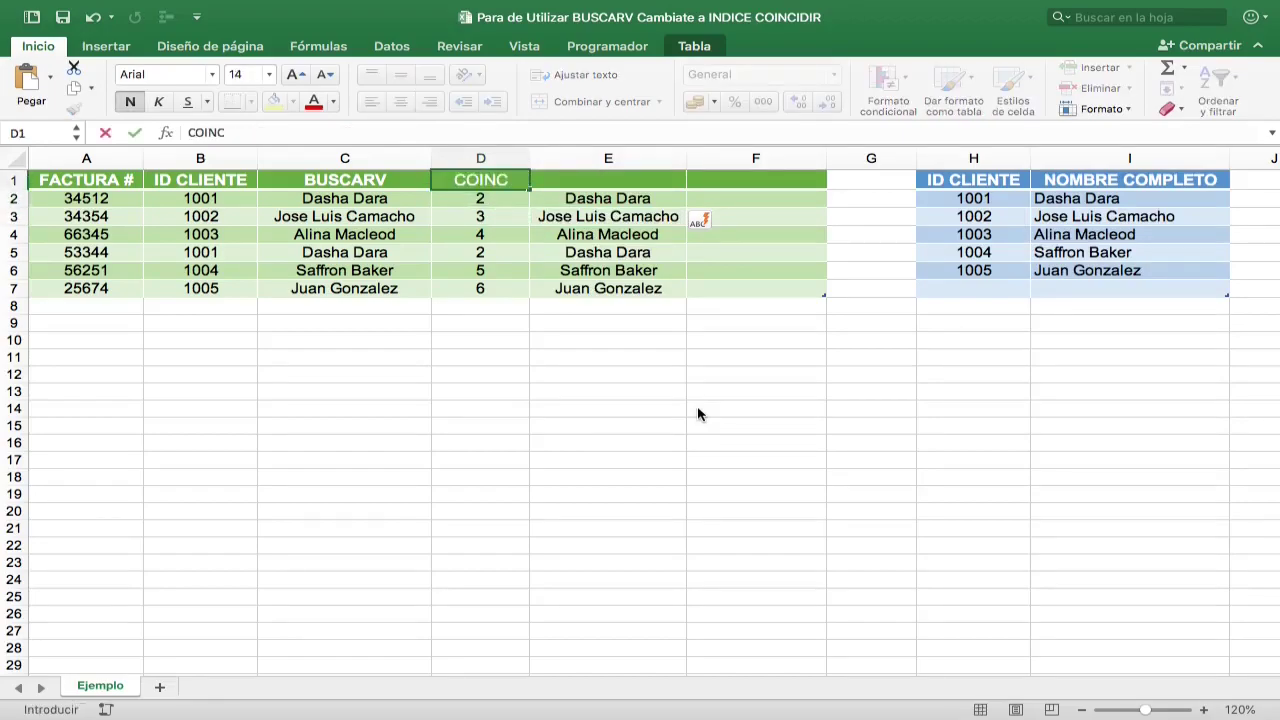
{"action": "type", "text": "IDIR"}
{"action": "key", "text": "Return"}
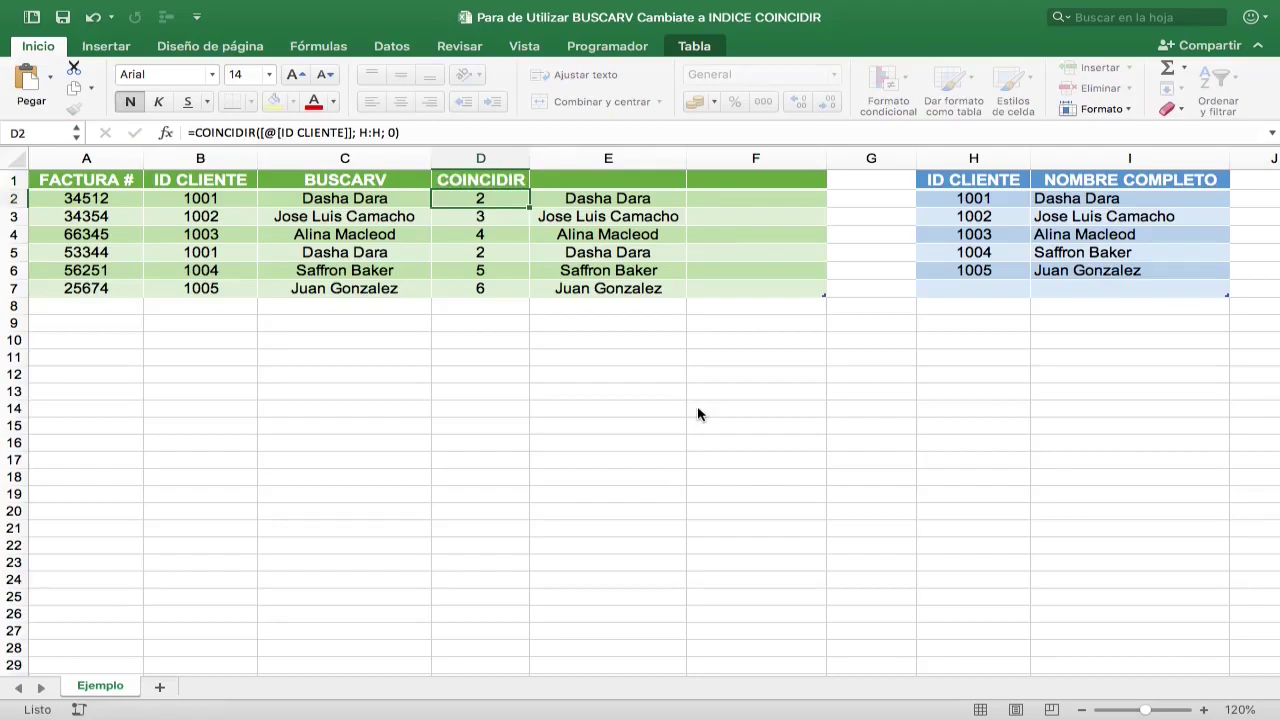
Name the header in E1 of the invoice table ÍNDICE
{"action": "key", "text": "Right"}
{"action": "key", "text": "Up"}
{"action": "type", "text": "ÍNDIC"}
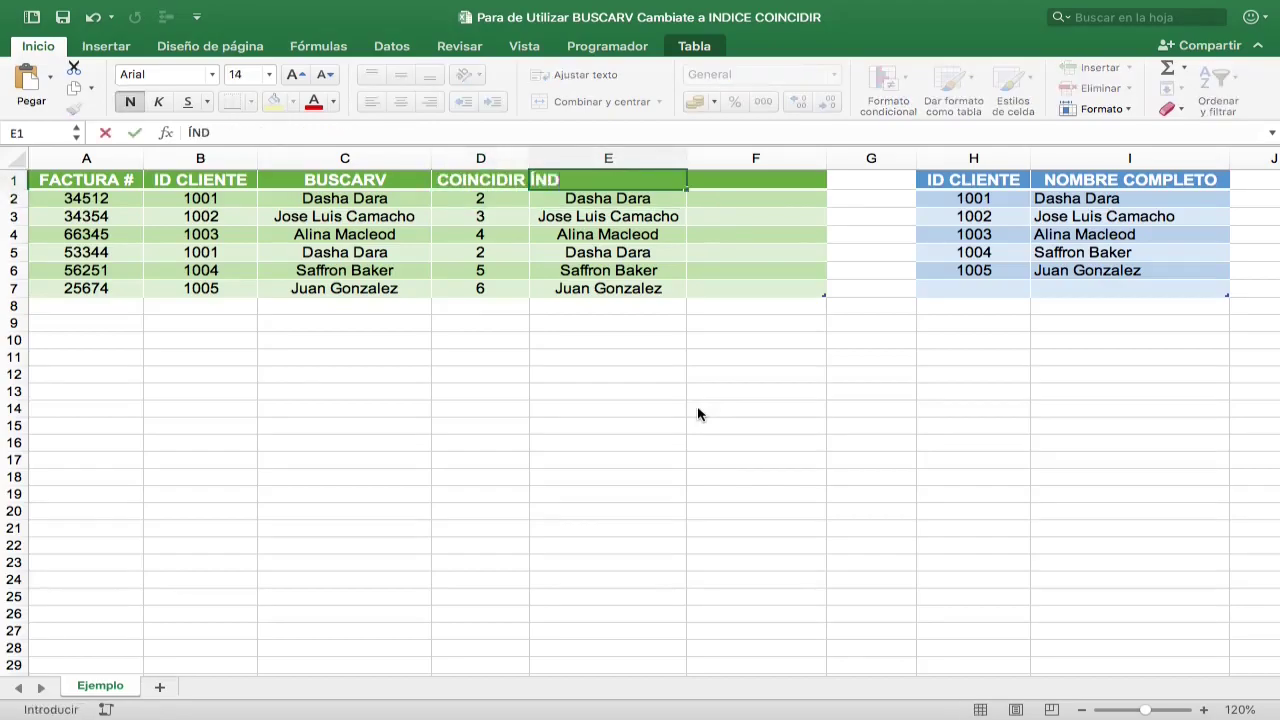
{"action": "type", "text": "E"}
{"action": "key", "text": "Return"}
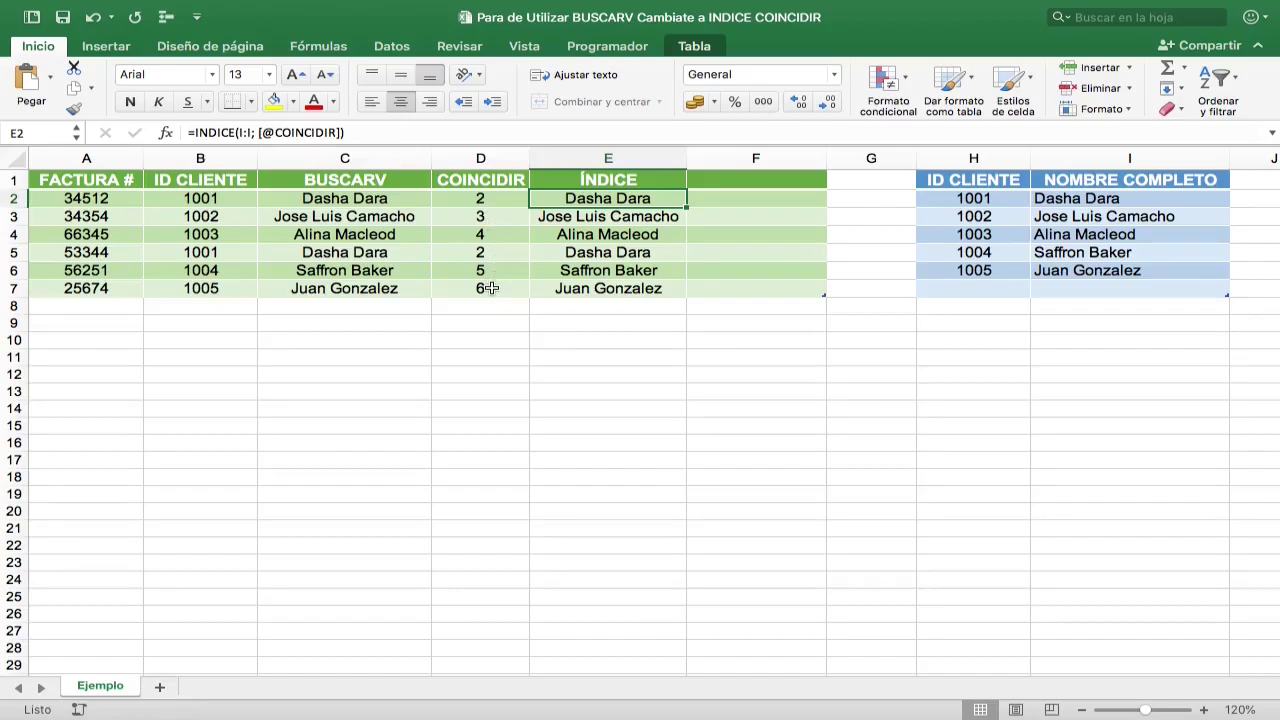
Name the header in F1 of the invoice table "indice coincidir"
{"action": "left_click", "coordinate": [706, 181]}
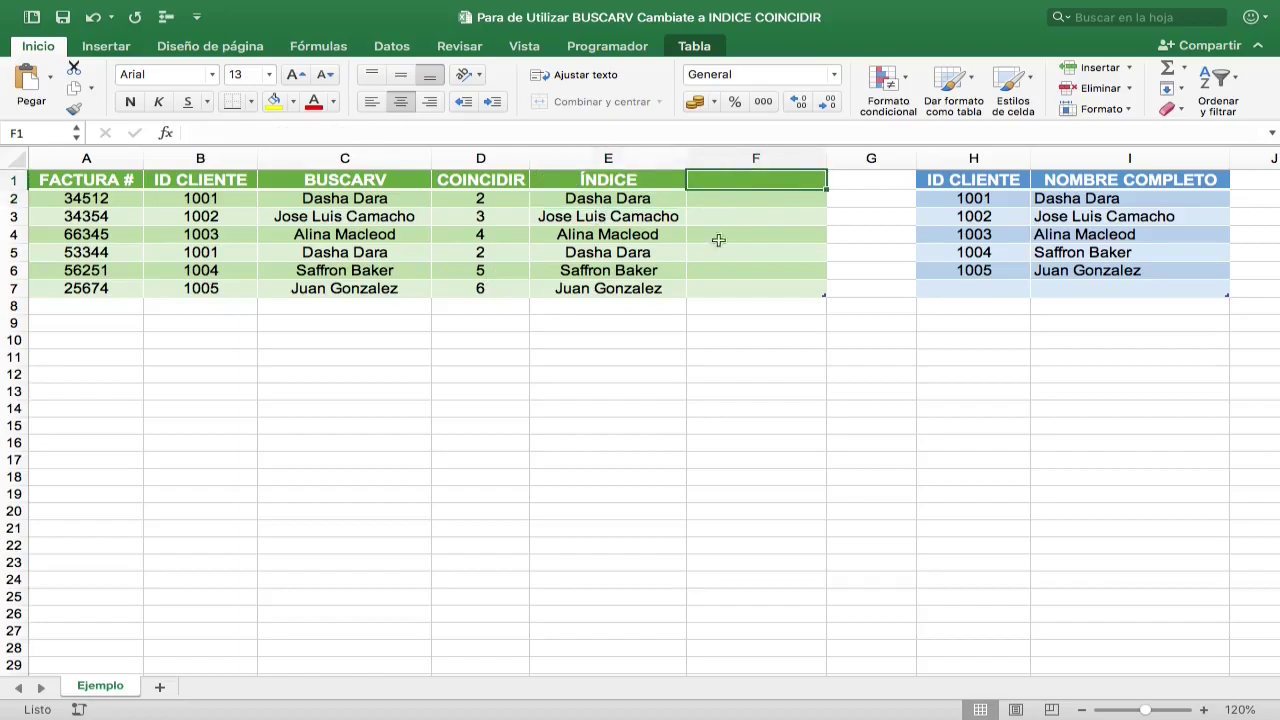
{"action": "type", "text": "indice co"}
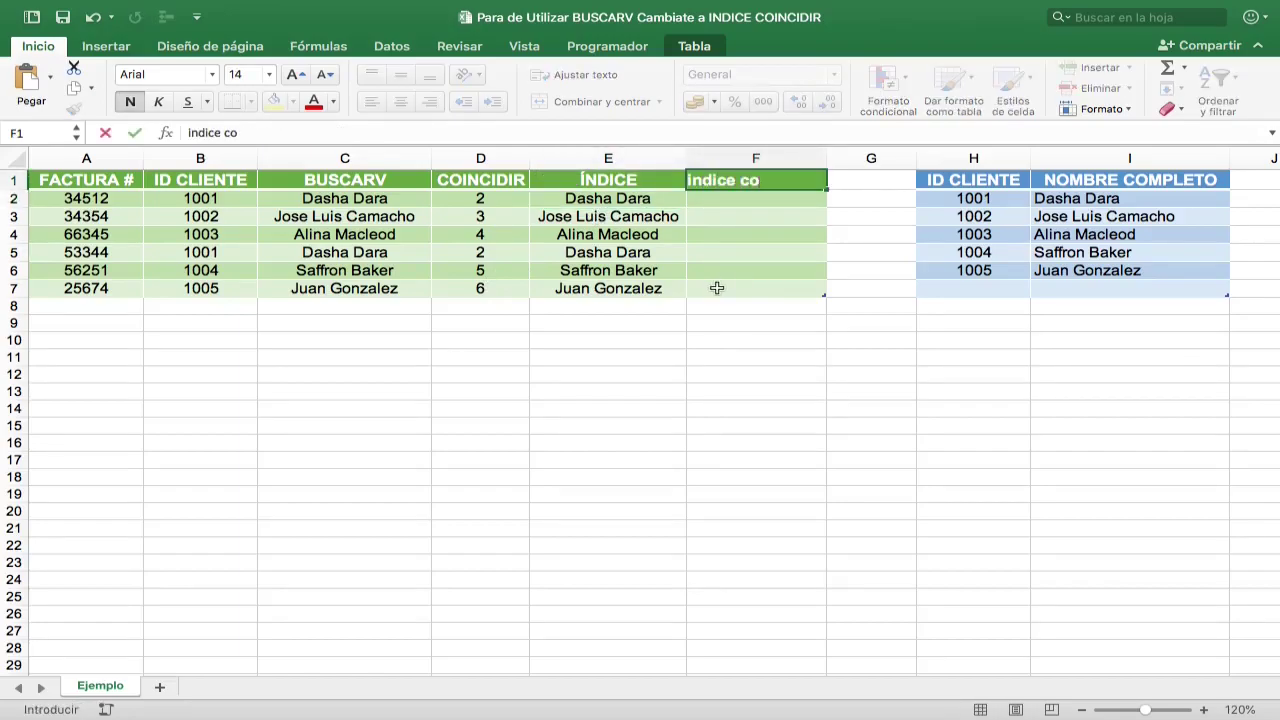
{"action": "type", "text": "incidir"}
{"action": "key", "text": "Return"}
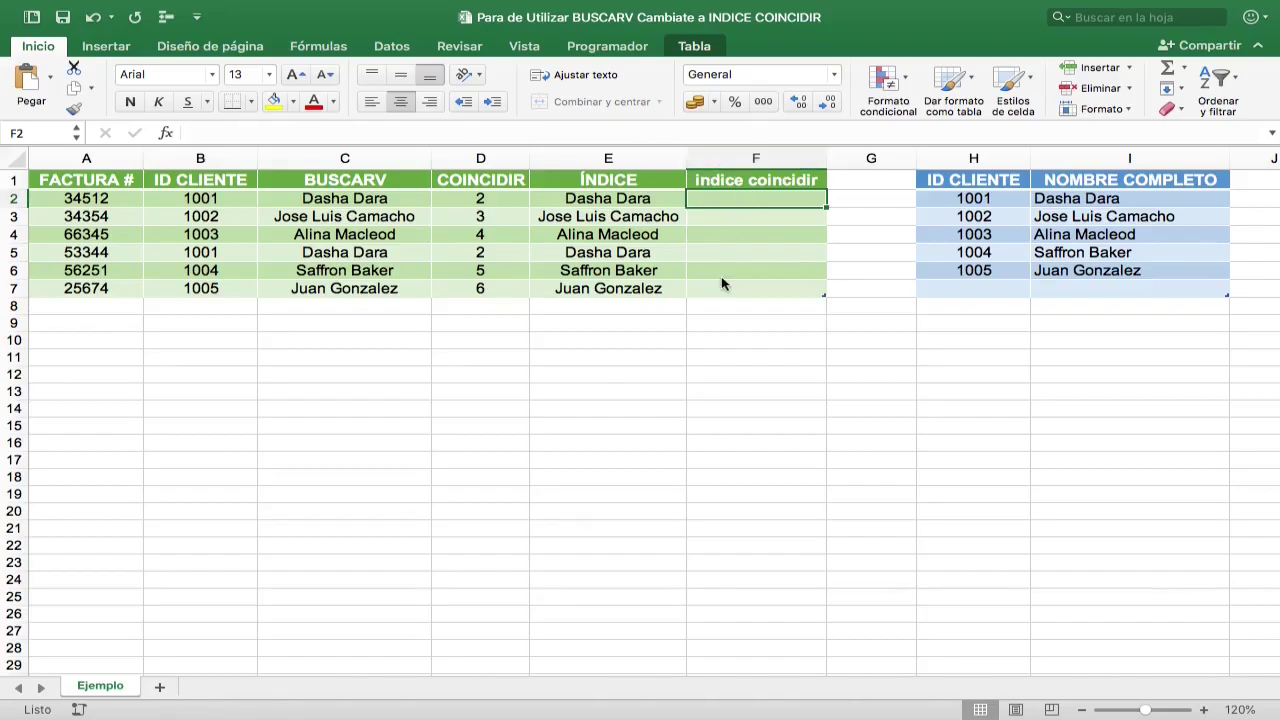
Enter =INDICE(I:I; COINCIDIR([@[ID CLIENTE]]; H:H; 0)) in F2 to fill the "indice coincidir" column
{"action": "type", "text": "=in"}
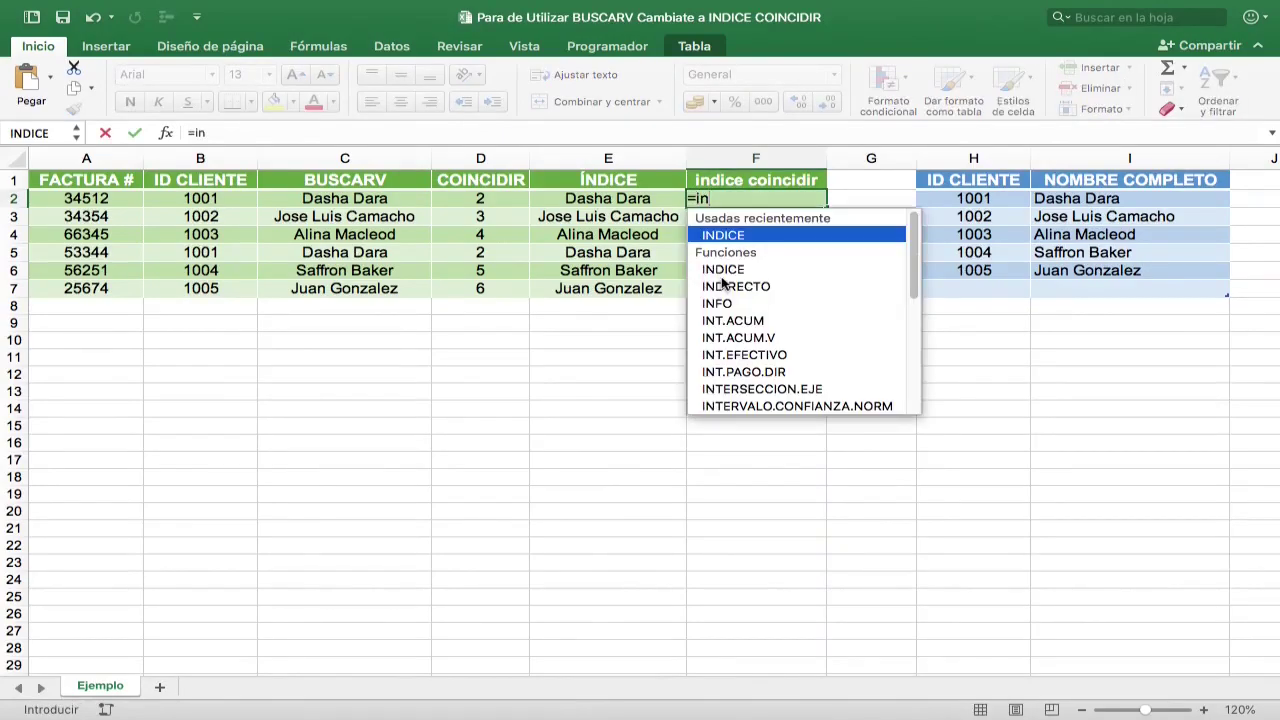
{"action": "key", "text": "Tab"}
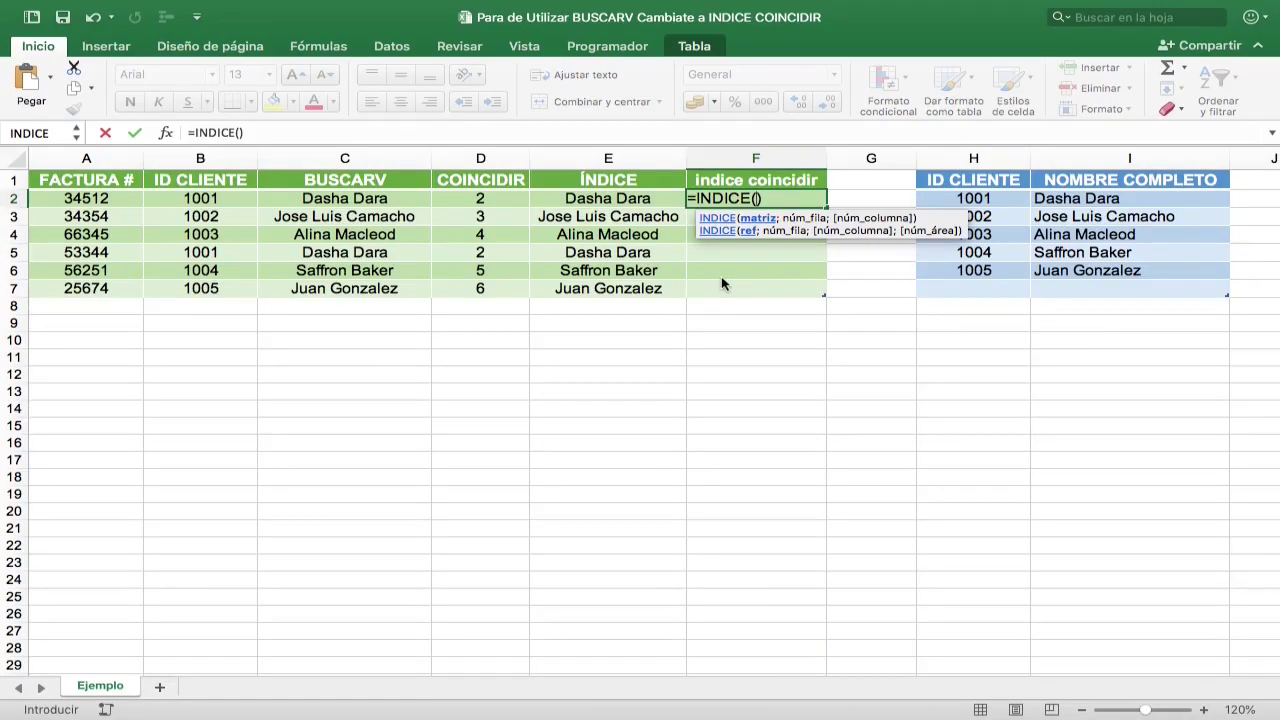
{"action": "left_click", "coordinate": [1134, 158]}
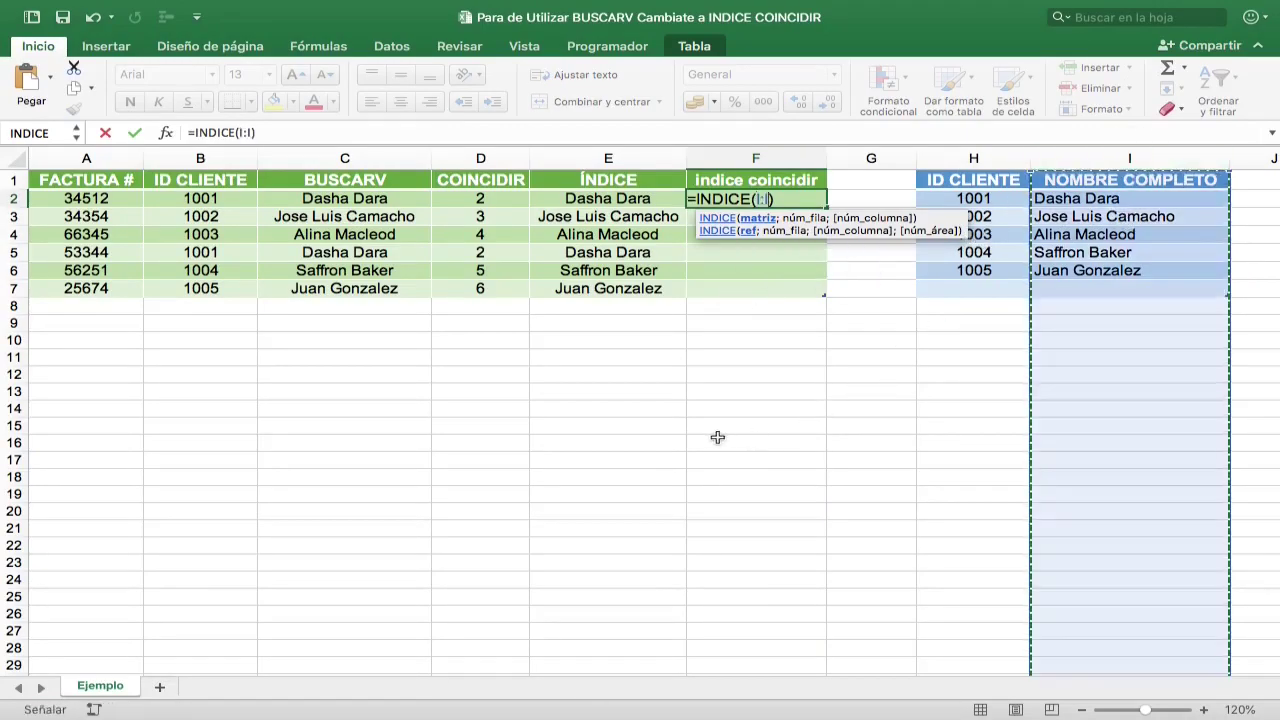
{"action": "type", "text": ";"}
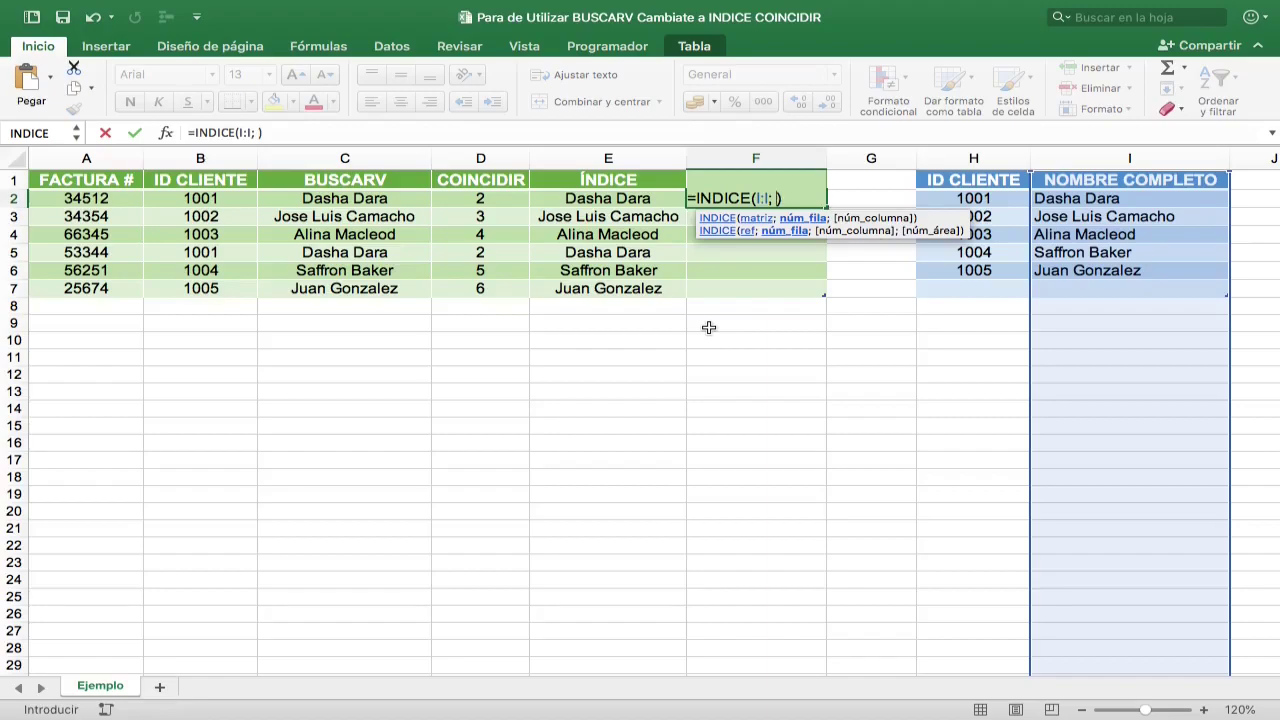
{"action": "type", "text": "coin"}
{"action": "key", "text": "Tab"}
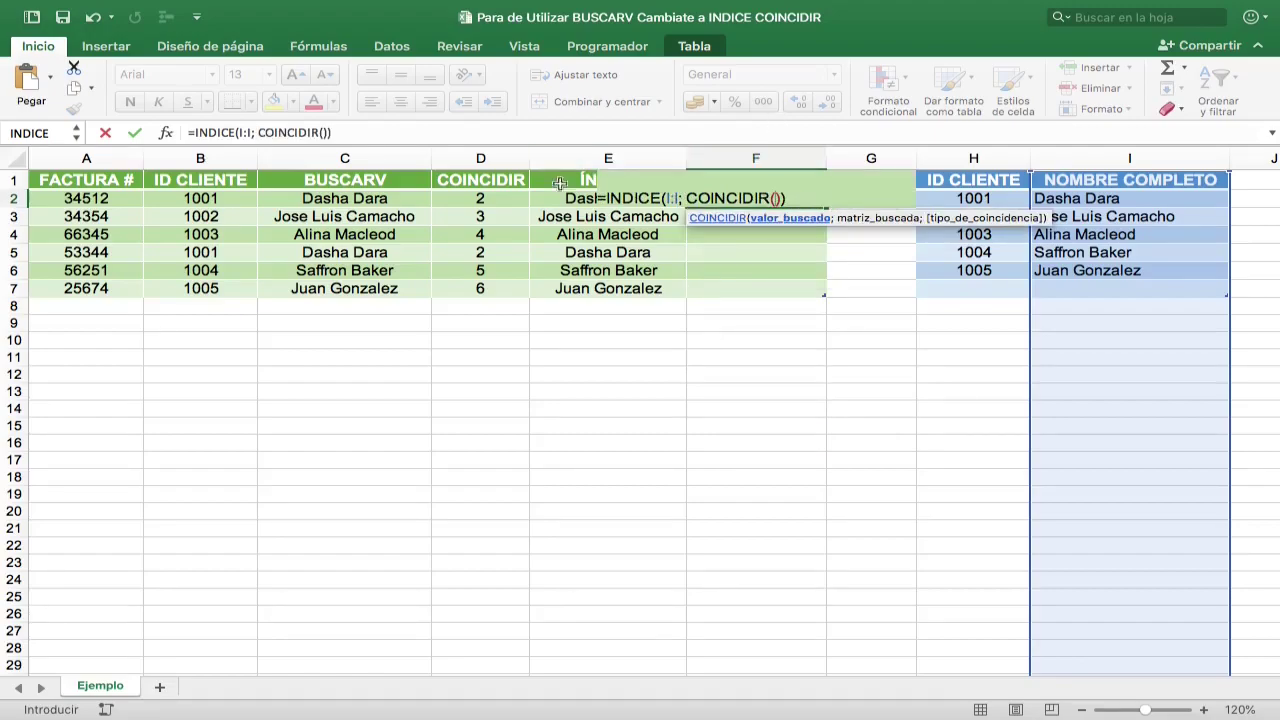
{"action": "left_click", "coordinate": [231, 198]}
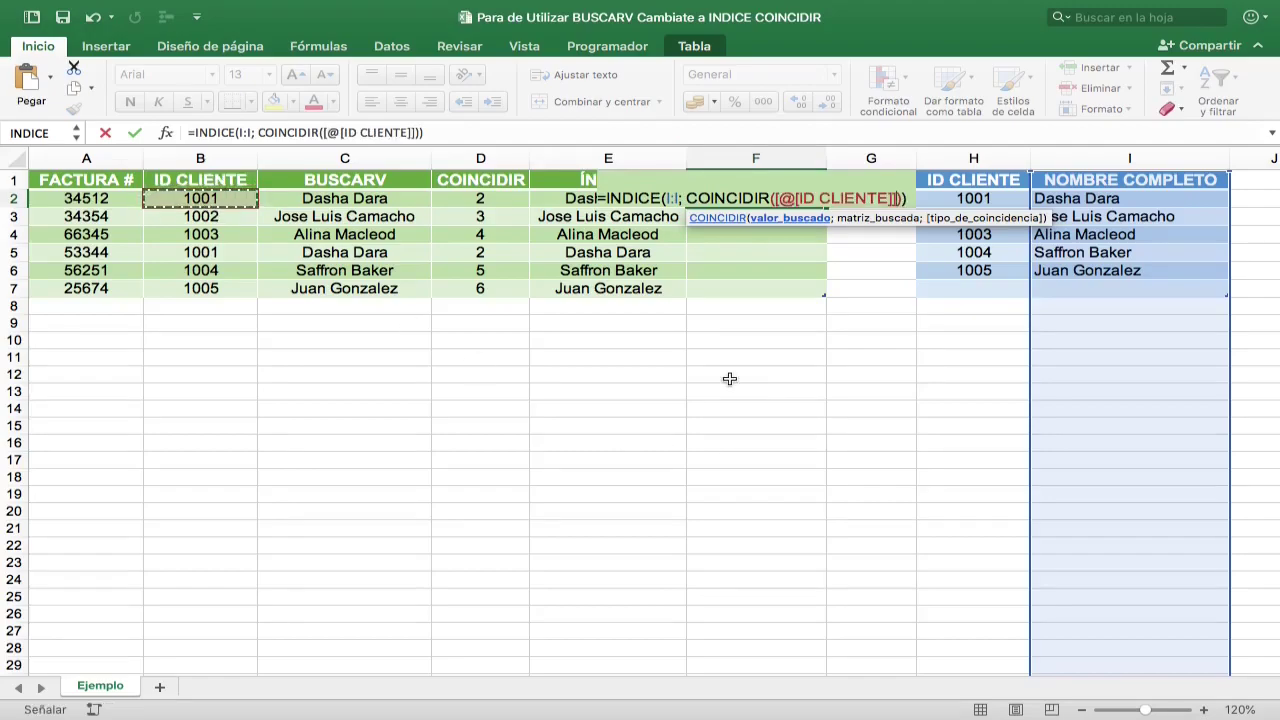
{"action": "type", "text": ";"}
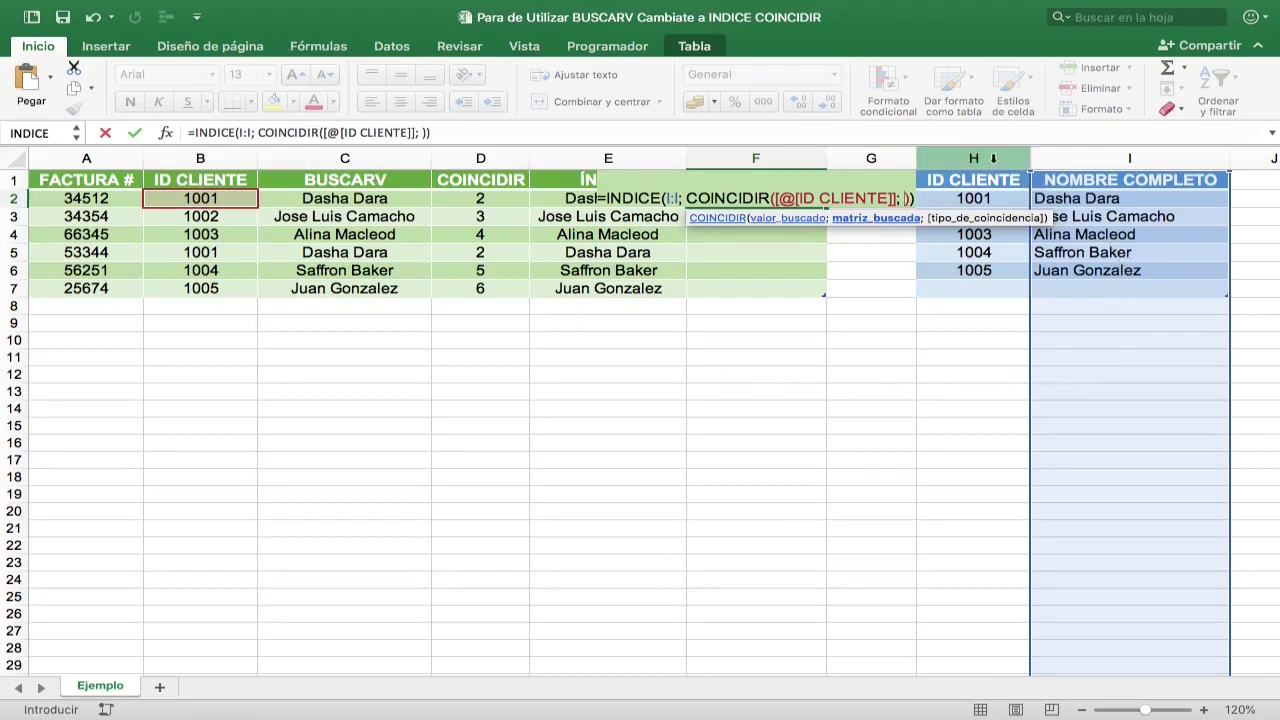
{"action": "left_click", "coordinate": [993, 158]}
{"action": "type", "text": "; "}
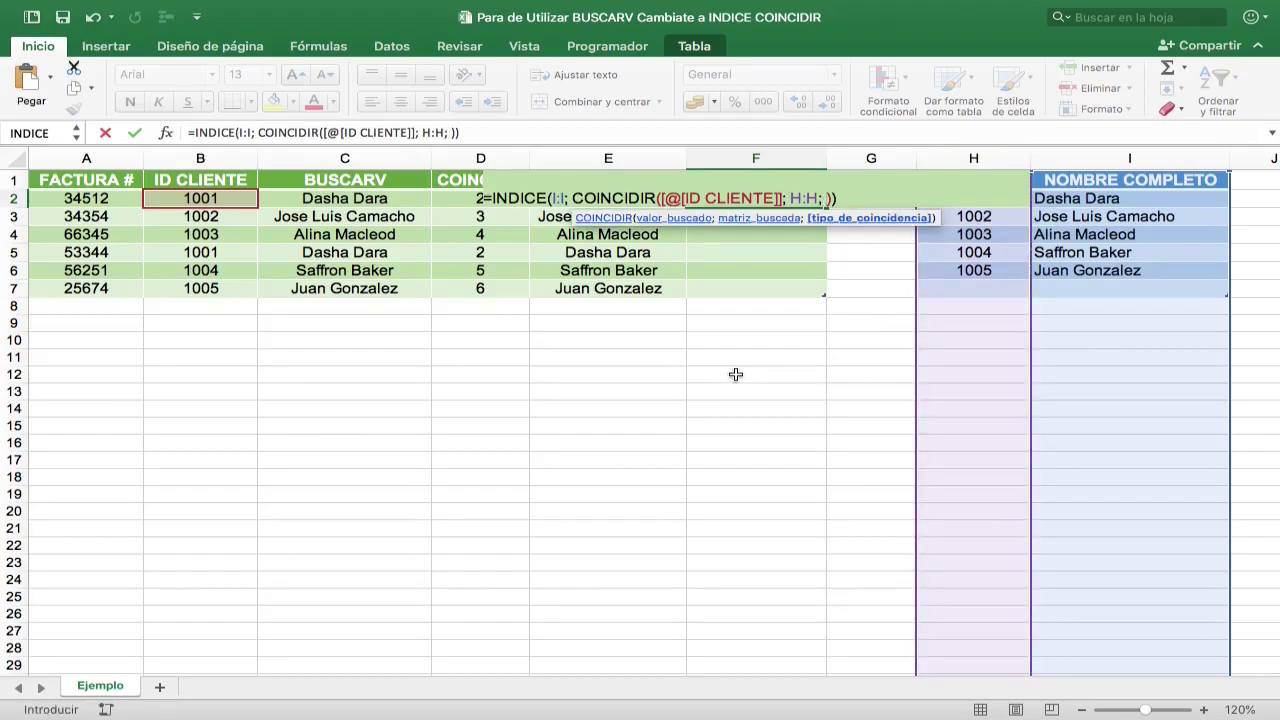
{"action": "type", "text": "0"}
{"action": "key", "text": "Return"}
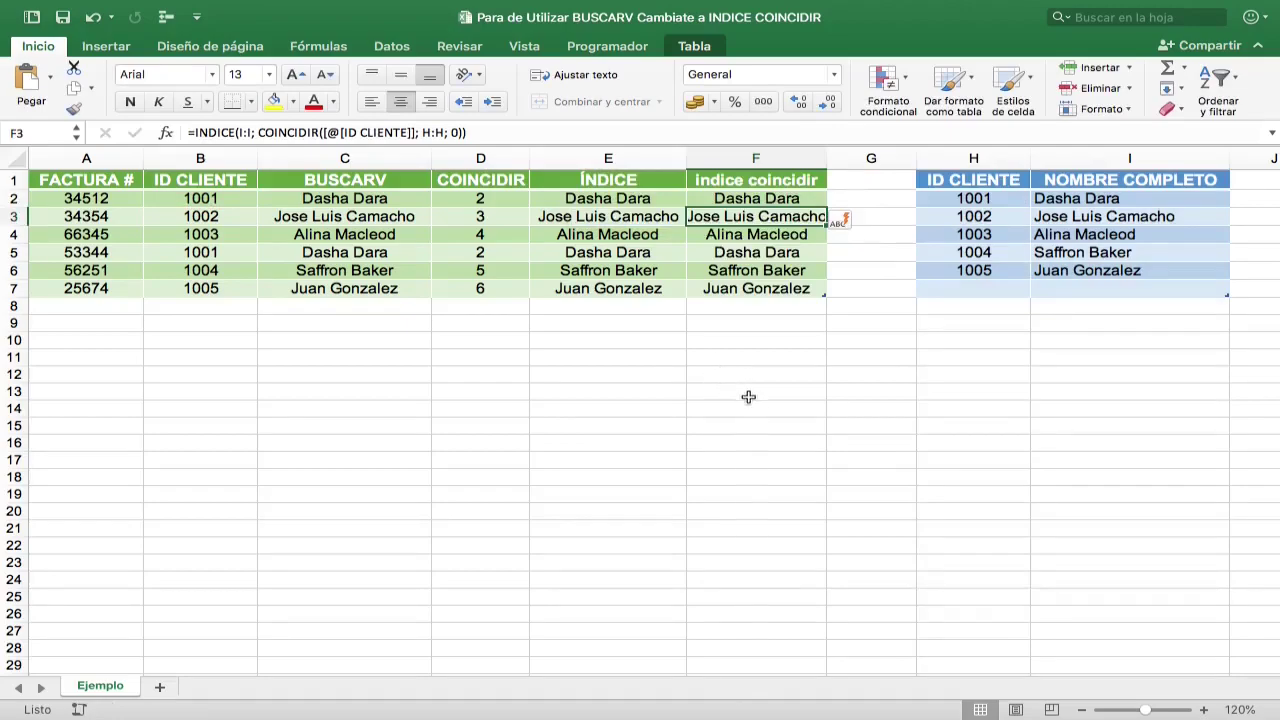
Delete the separate COINCIDIR and ÍNDICE columns, D and E, from the sheet
{"action": "left_click_drag", "start_coordinate": [496, 161], "coordinate": [560, 160]}
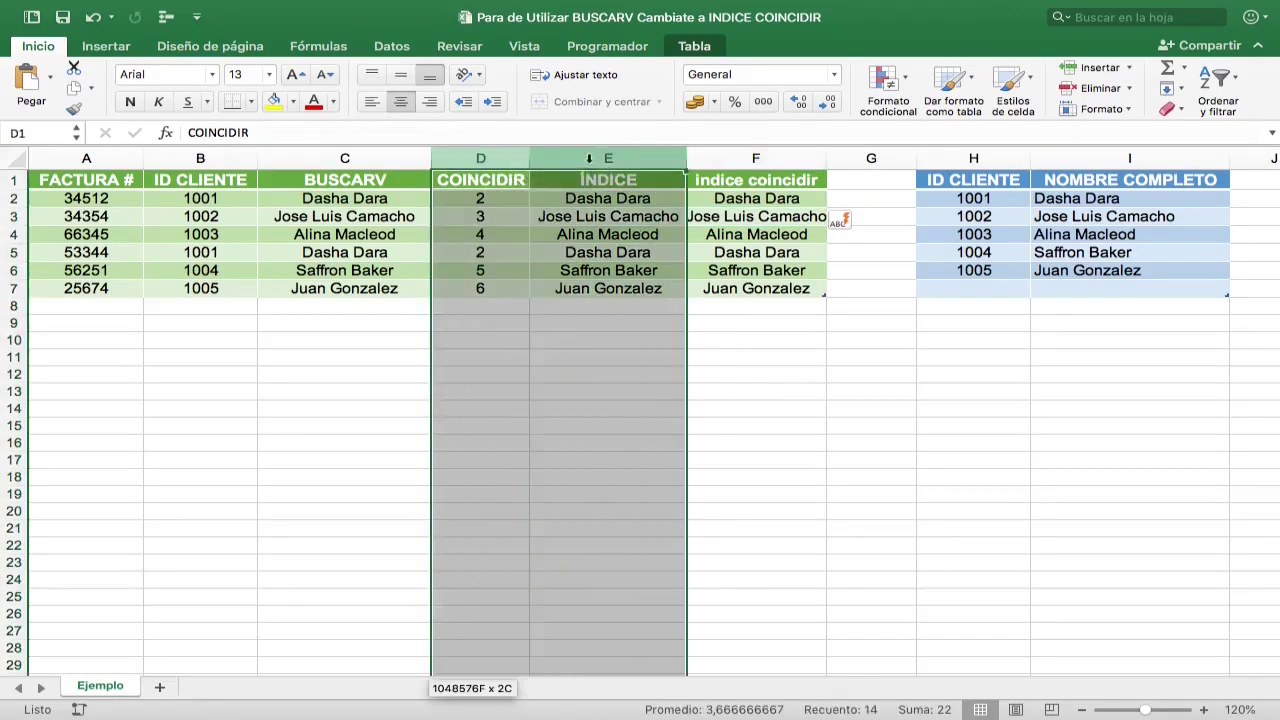
{"action": "right_click", "coordinate": [572, 160]}
{"action": "left_click", "coordinate": [599, 263]}
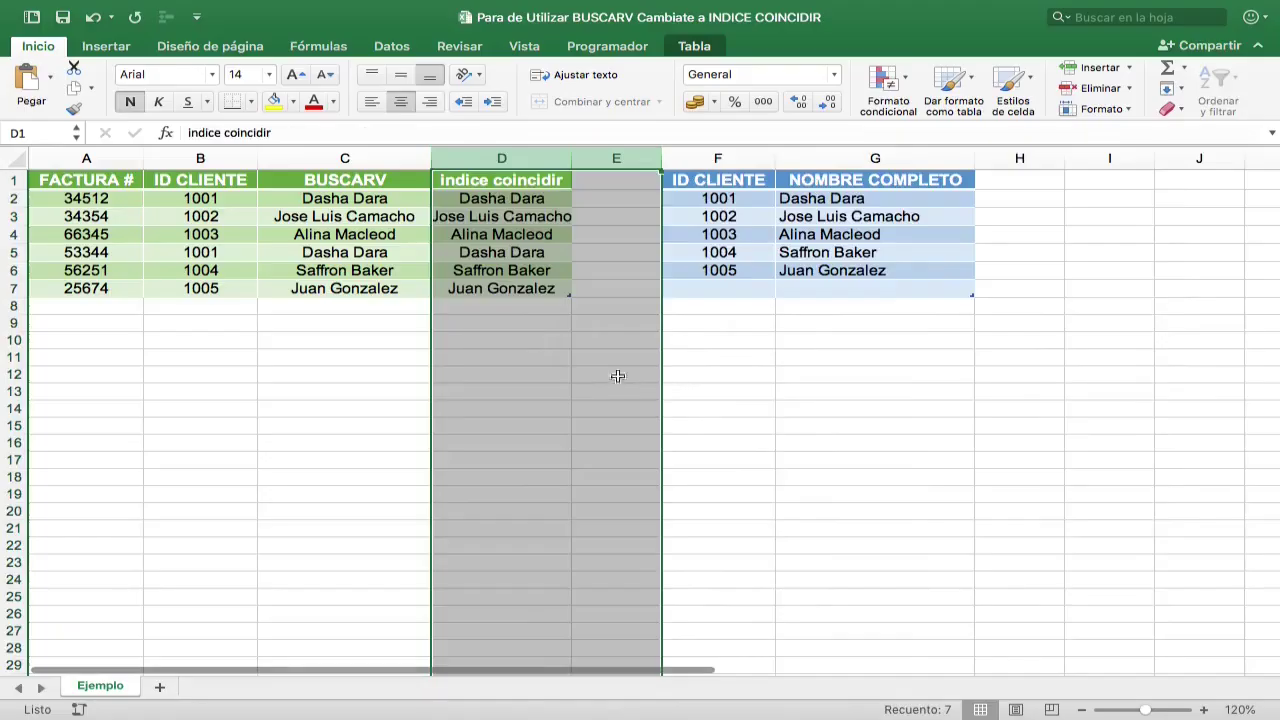
{"action": "left_click", "coordinate": [605, 341]}
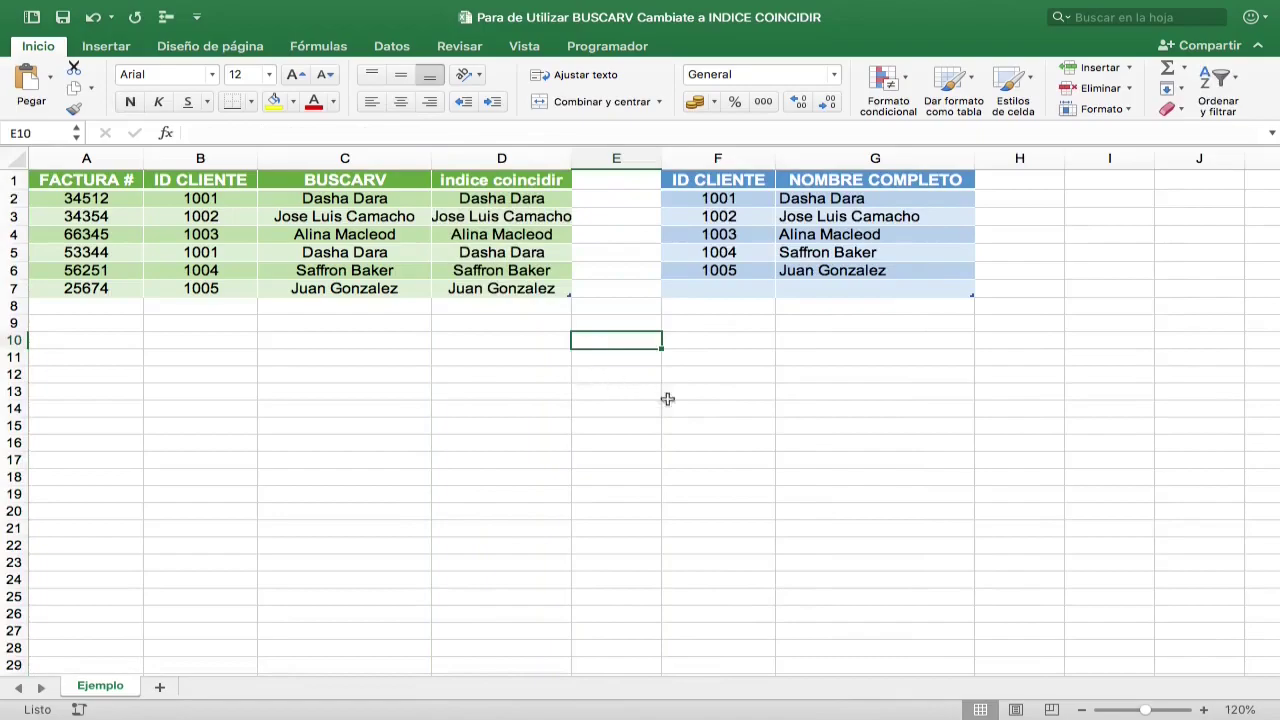
Insert a blank column before NOMBRE COMPLETO in the client table and check the column references of the formula in D2
{"action": "right_click", "coordinate": [815, 156]}
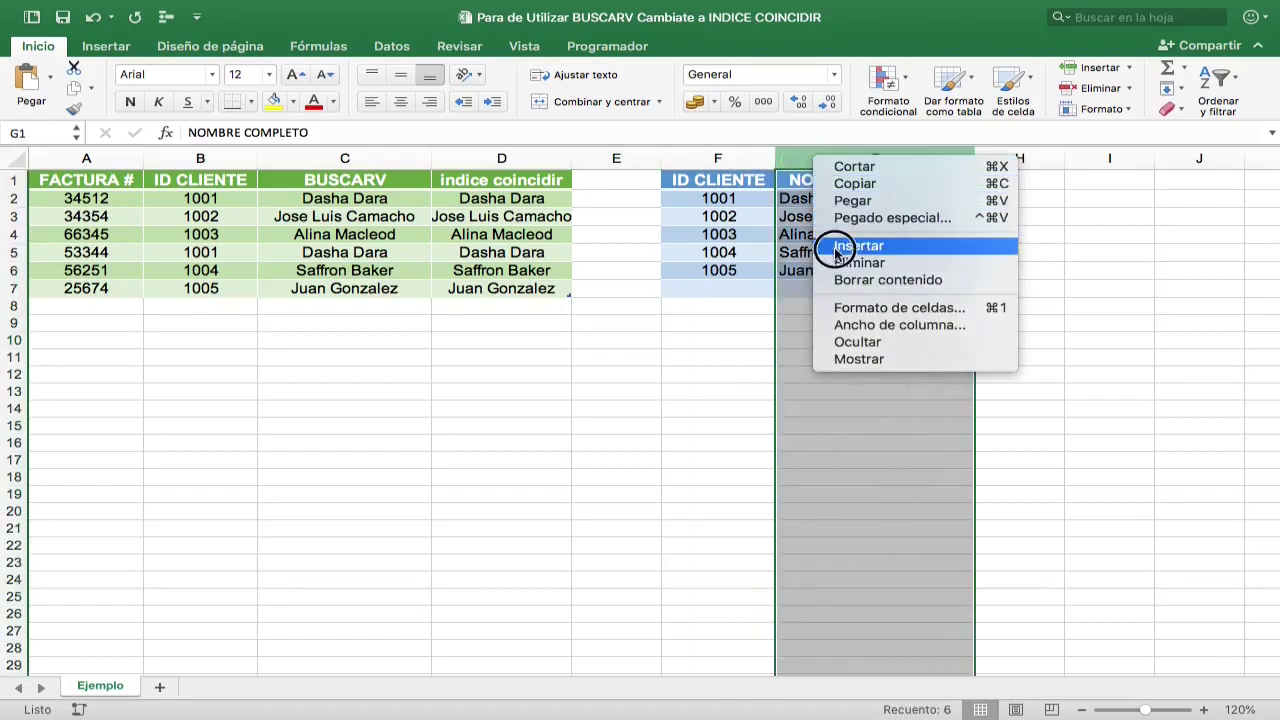
{"action": "left_click", "coordinate": [866, 246]}
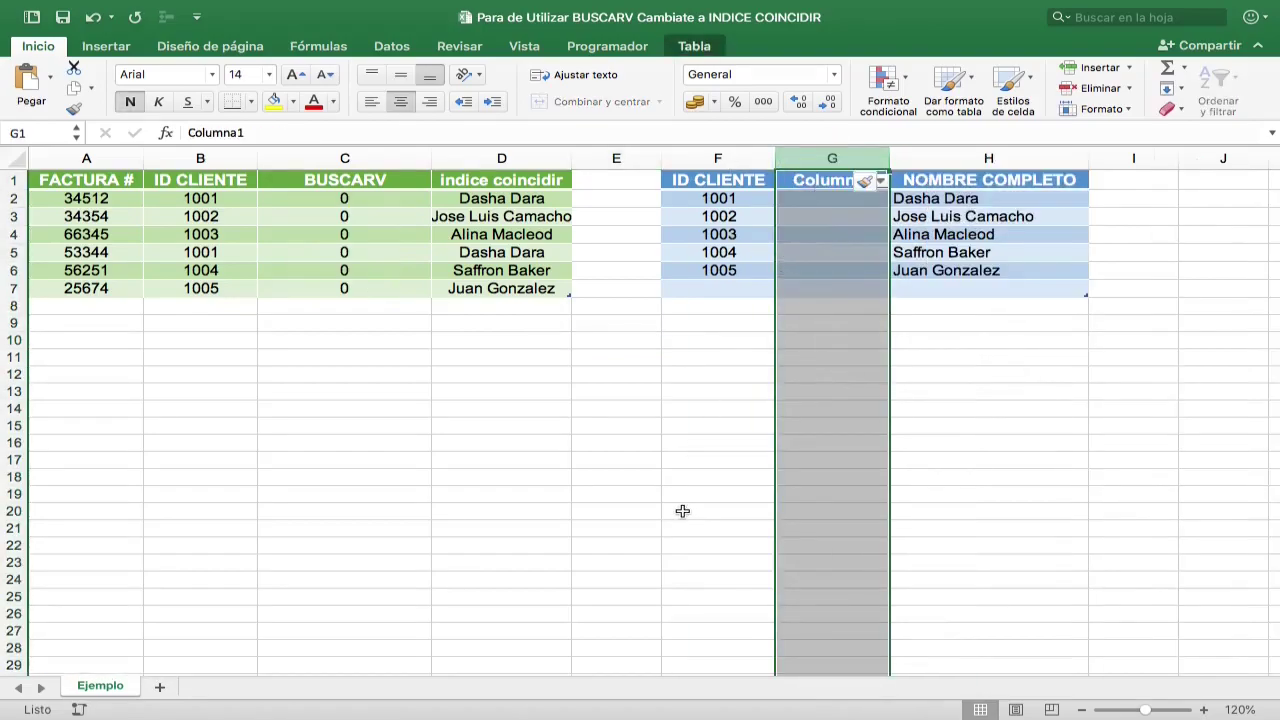
{"action": "left_click", "coordinate": [500, 200]}
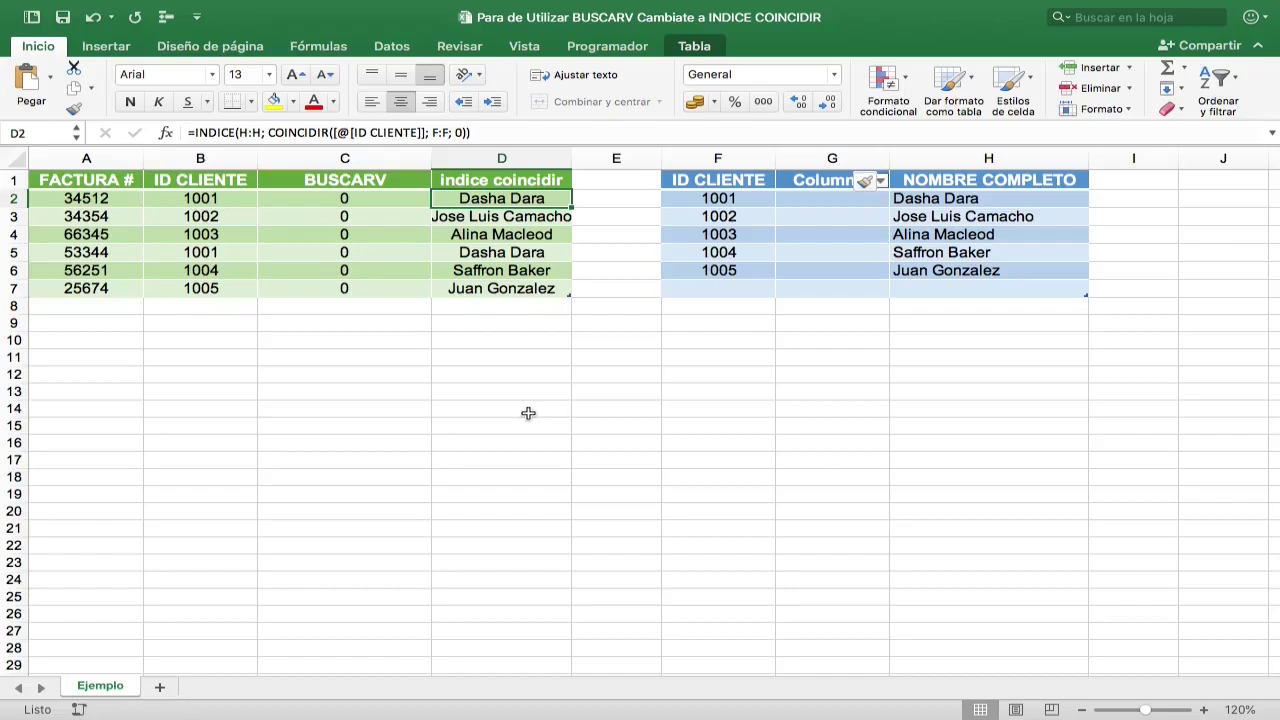
{"action": "left_click", "coordinate": [920, 159]}
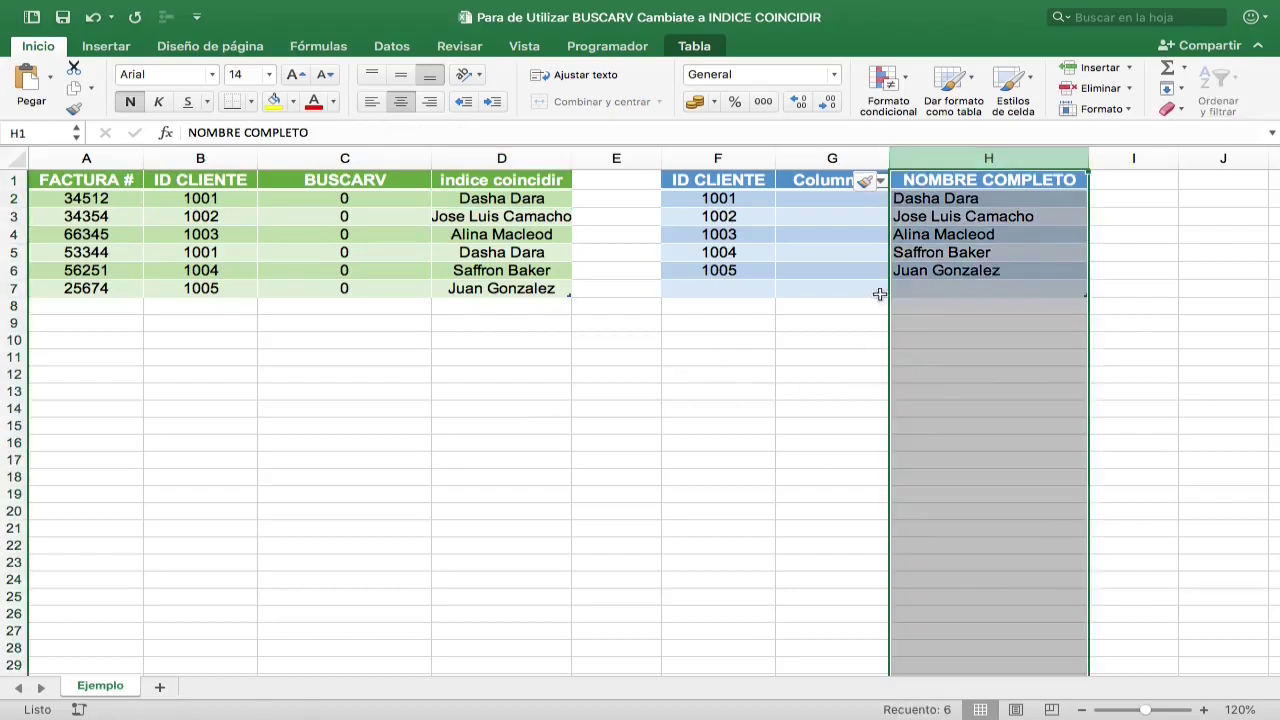
{"action": "left_click_drag", "start_coordinate": [886, 182], "coordinate": [830, 158]}
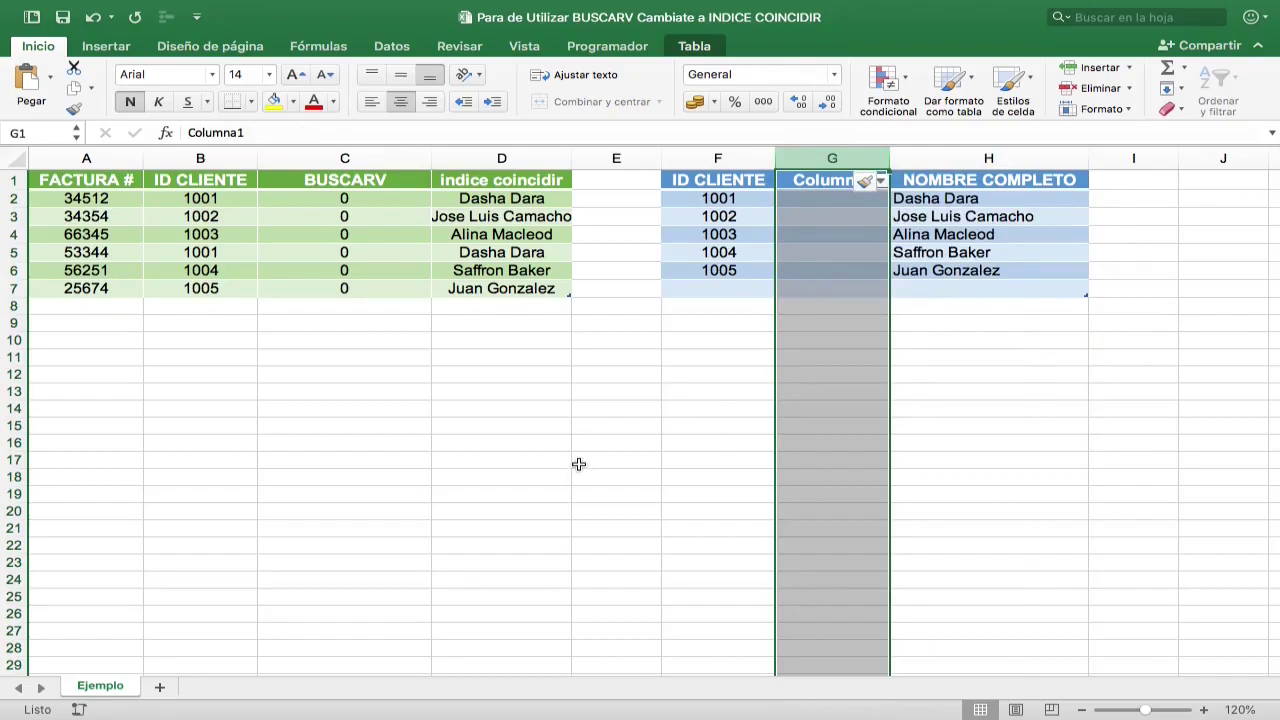
{"action": "left_click", "coordinate": [525, 198]}
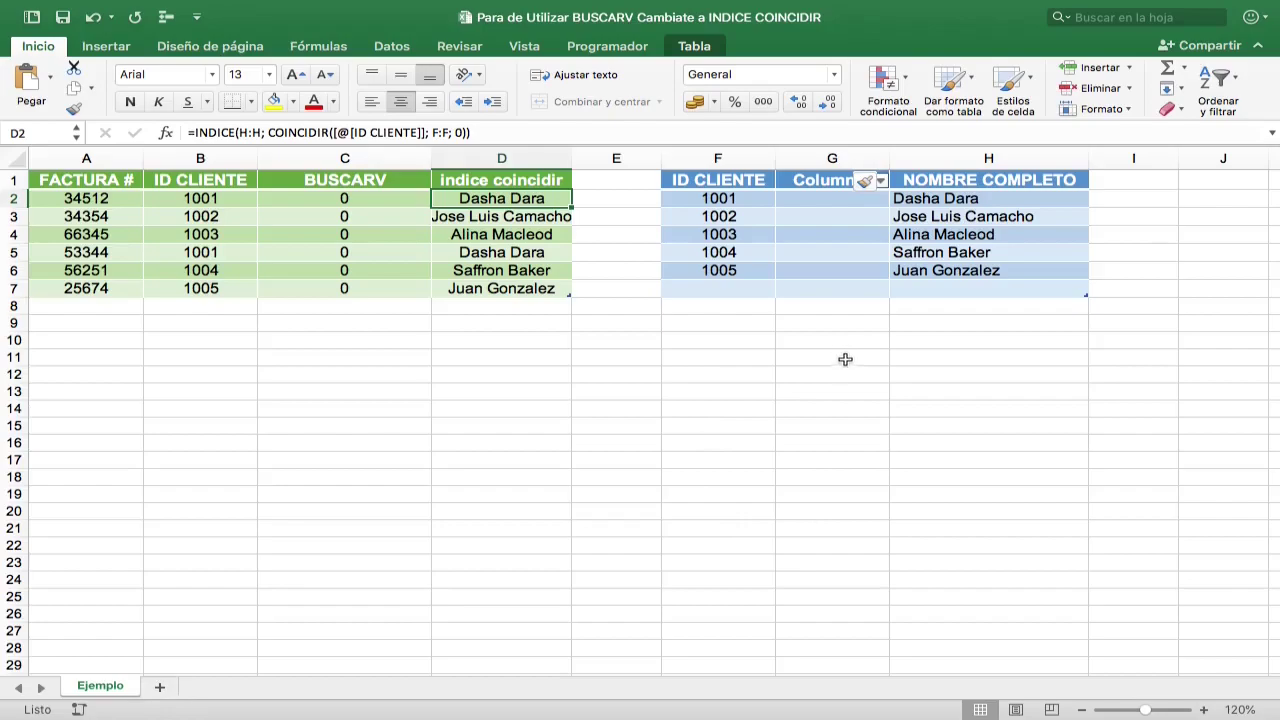
{"action": "left_click", "coordinate": [728, 160]}
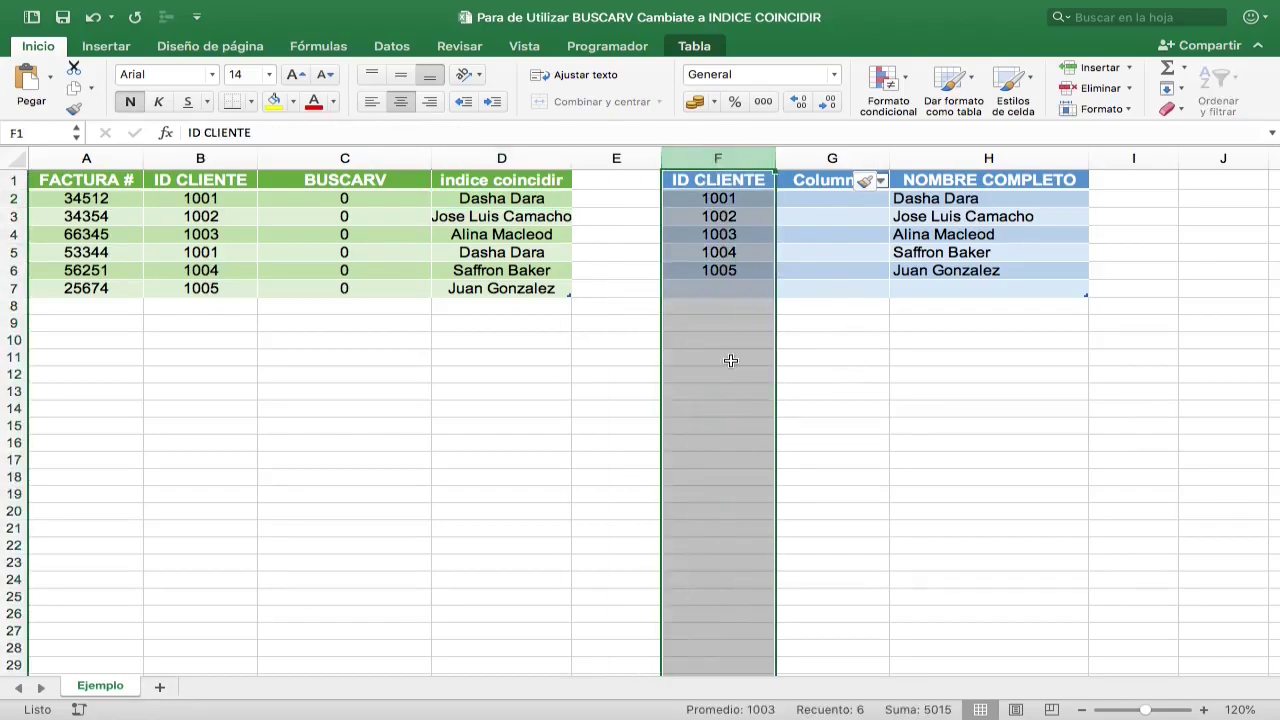